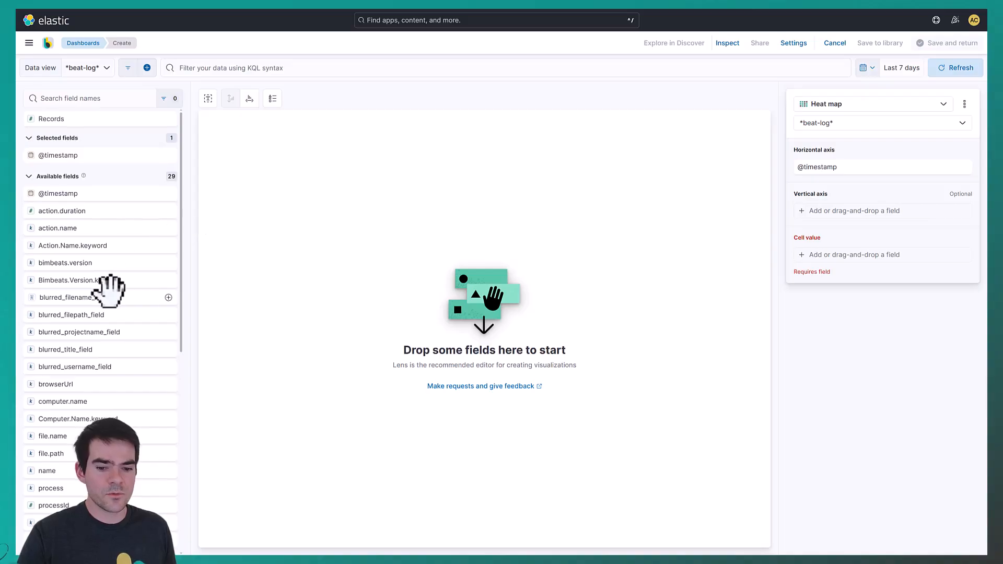
# - Search the available fields for "blurre" and assign blurred_username_field to the heat map's vertical axis
pyautogui.scroll(-5, 112, 293)
pyautogui.scroll(4, 112, 224)
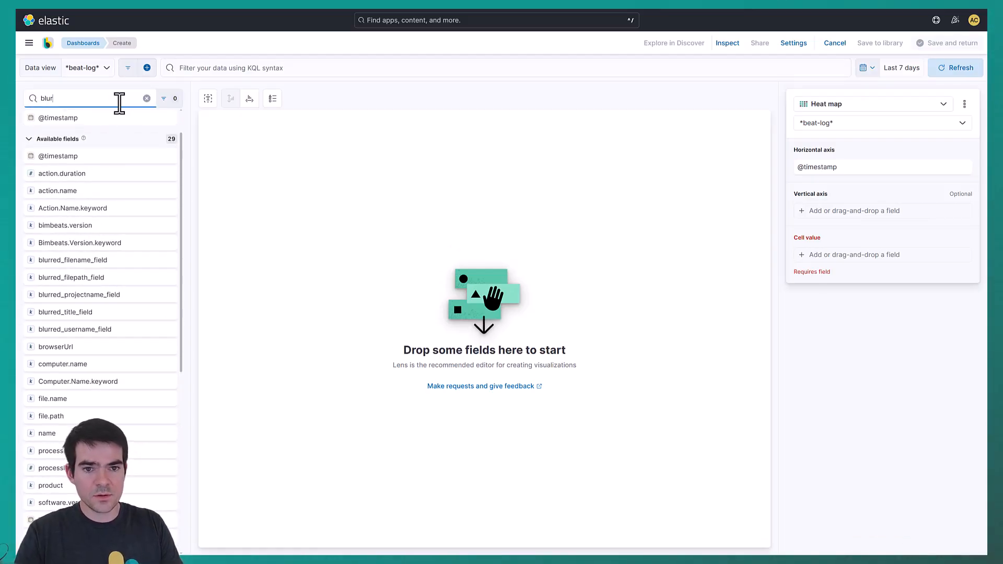
pyautogui.press('BackSpace')
pyautogui.press('BackSpace')
pyautogui.press('BackSpace')
pyautogui.press('BackSpace')
pyautogui.write('b')
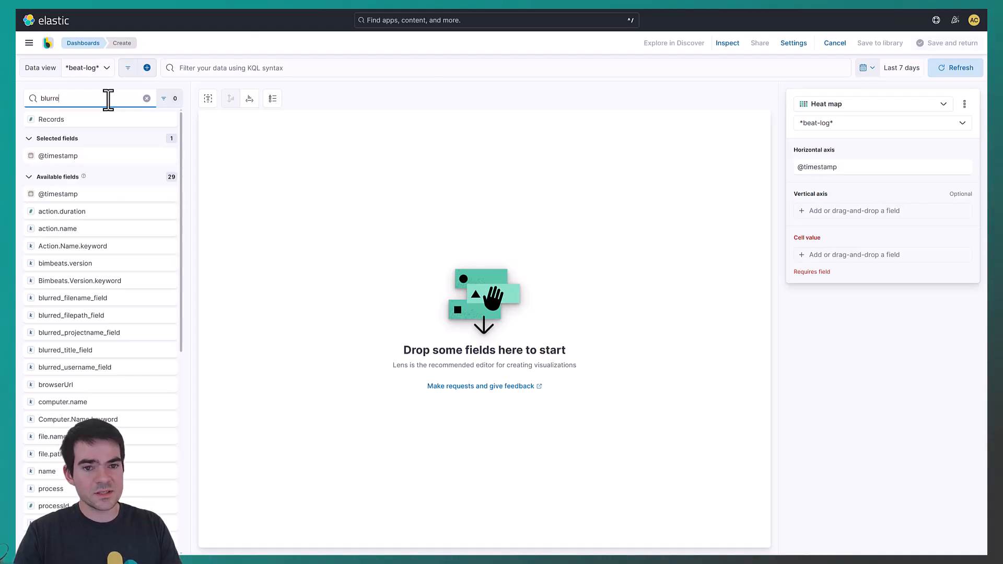
pyautogui.moveTo(83, 202); pyautogui.dragTo(854, 210)
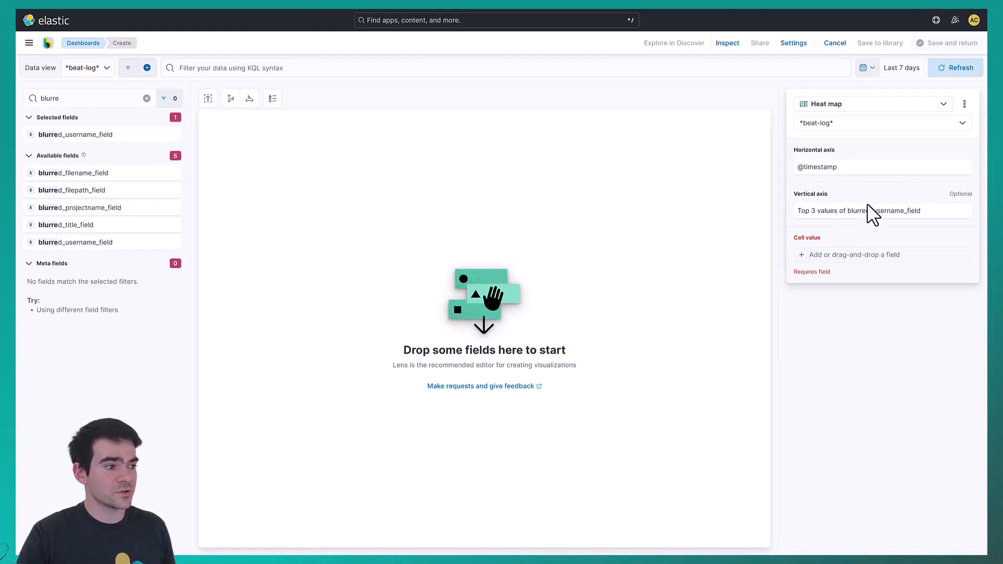
# - Limit the vertical axis to the top 15 values and turn off grouping remaining values as "Other"
pyautogui.click(866, 210)
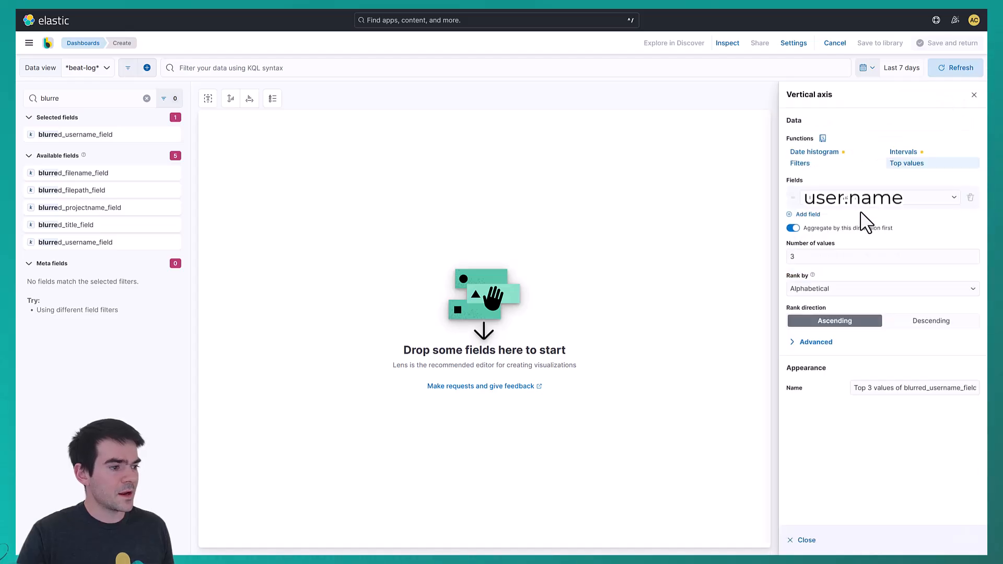
pyautogui.click(835, 261)
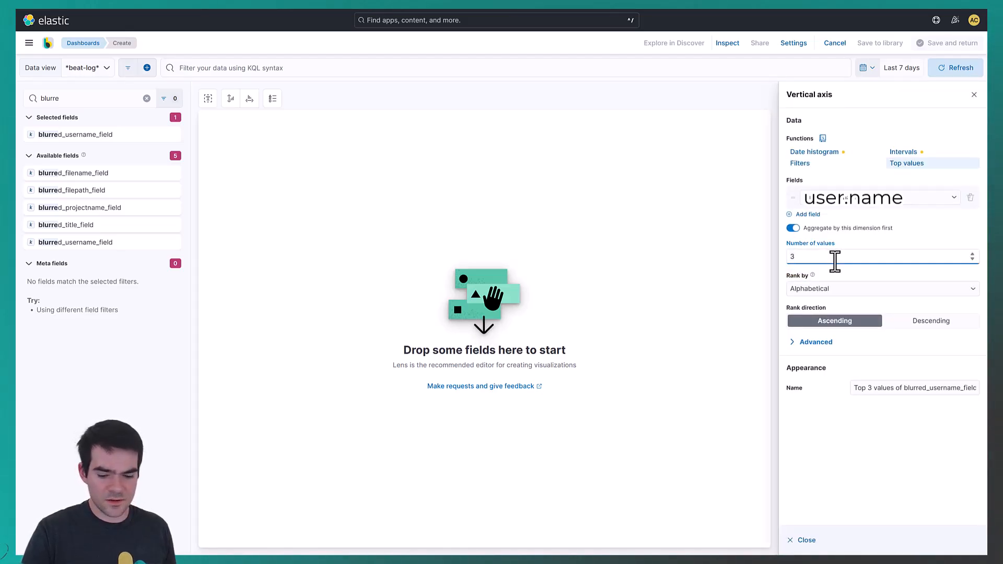
pyautogui.press('BackSpace')
pyautogui.write('15')
pyautogui.click(816, 343)
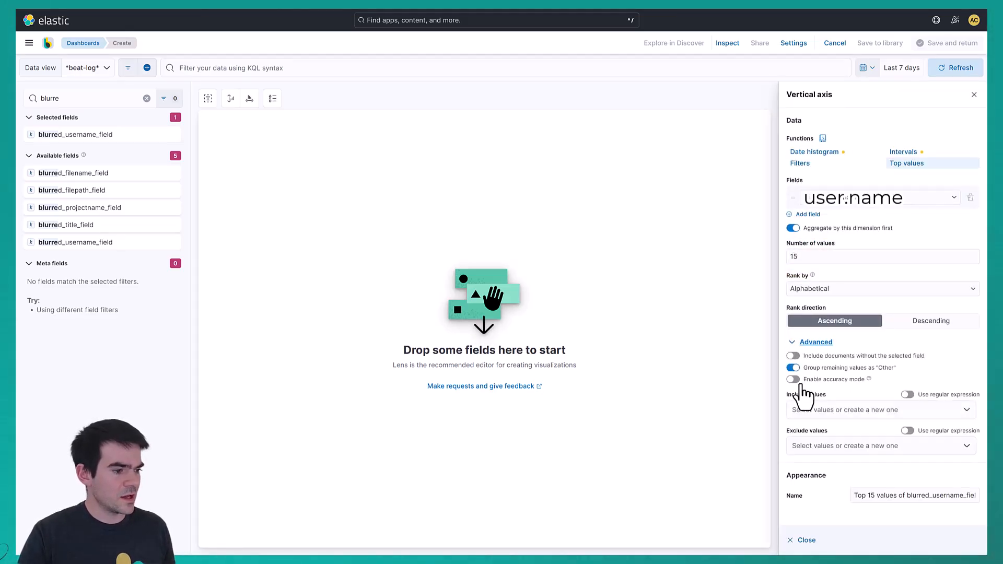
pyautogui.click(794, 368)
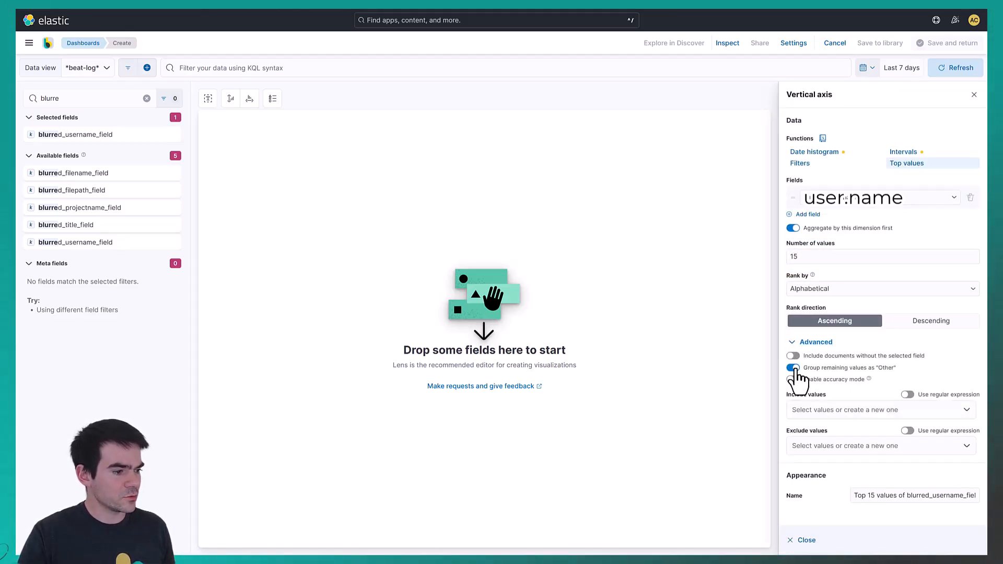
pyautogui.click(803, 541)
pyautogui.click(891, 264)
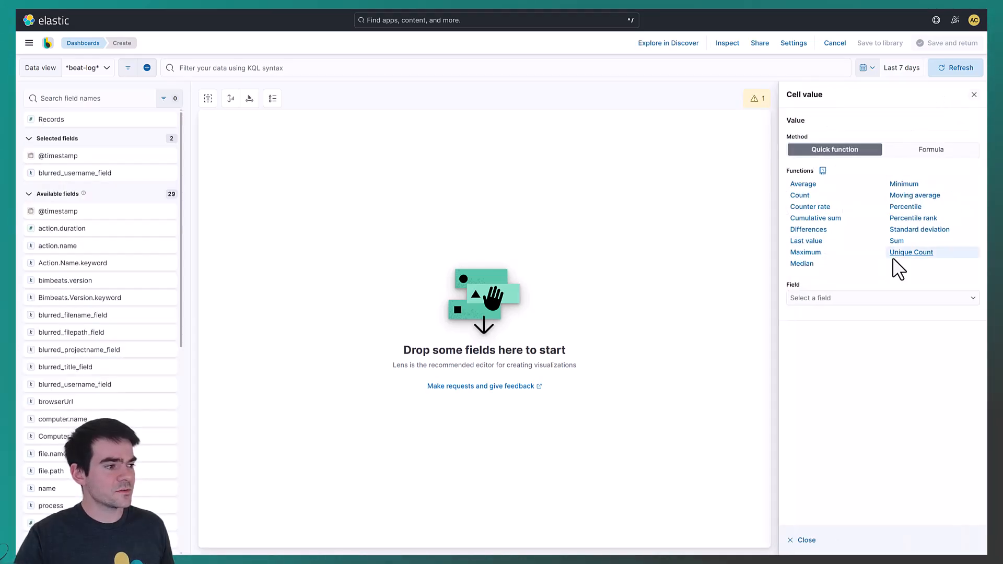
pyautogui.click(904, 254)
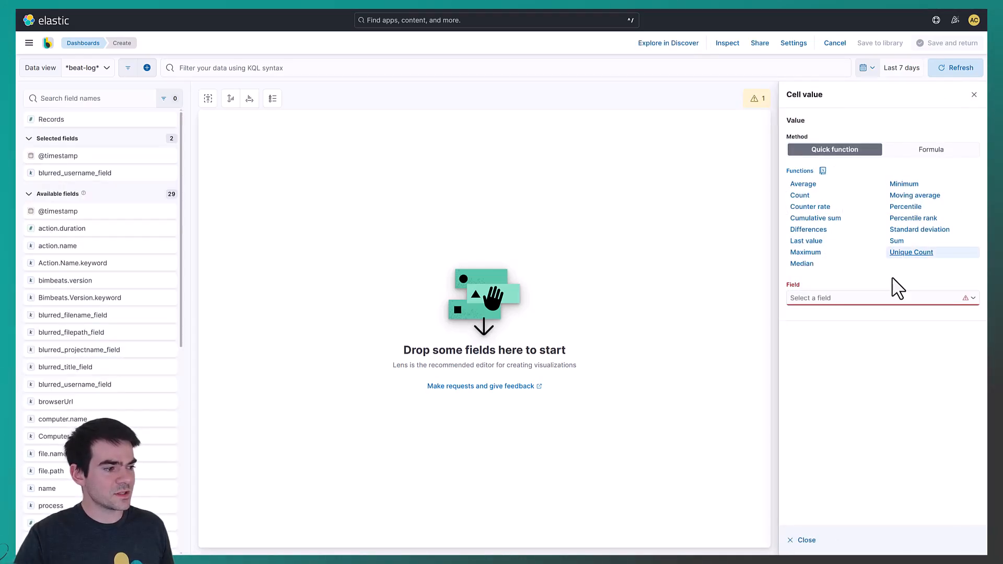
pyautogui.click(880, 306)
pyautogui.click(851, 340)
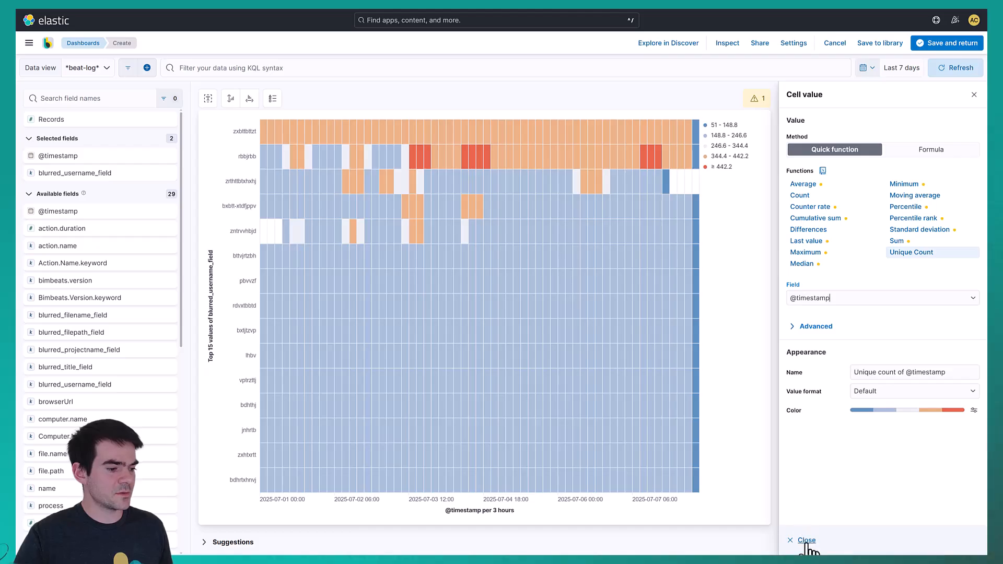
pyautogui.click(806, 542)
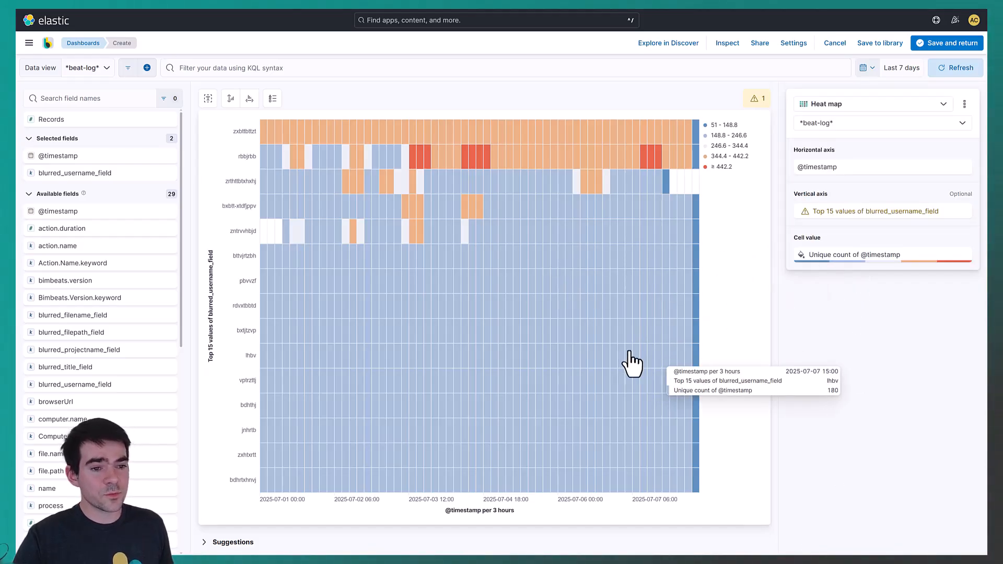
pyautogui.click(835, 167)
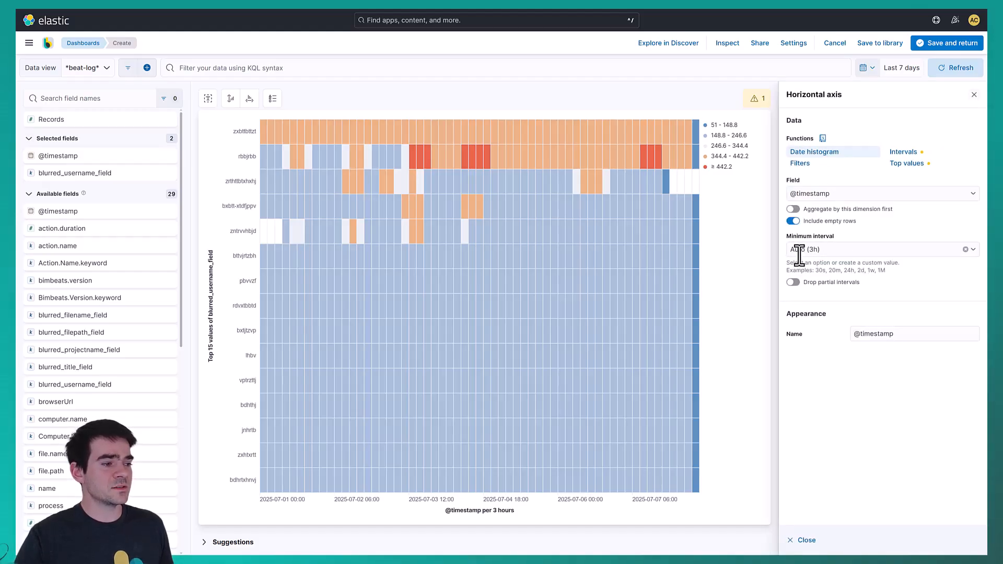
pyautogui.click(875, 249)
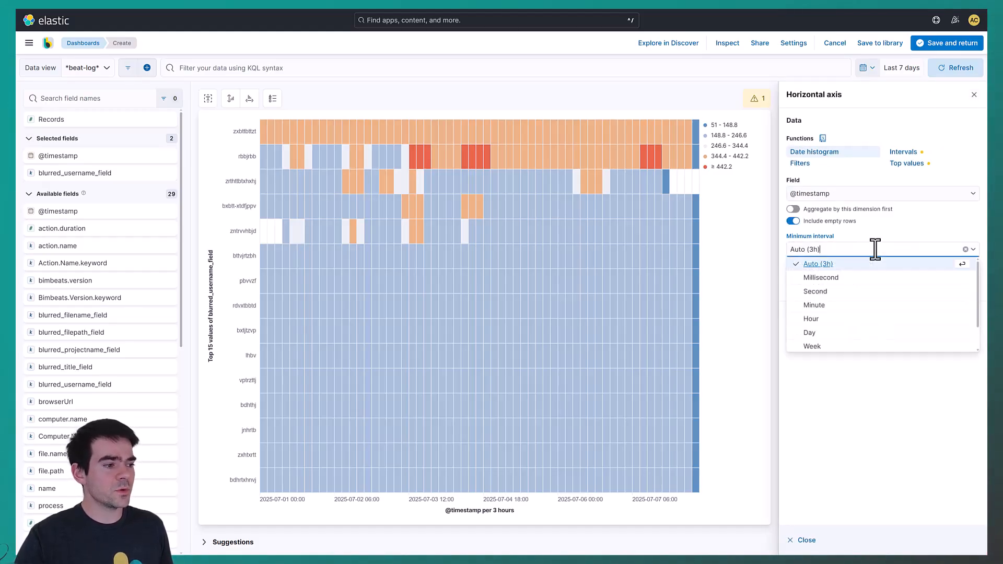
pyautogui.click(810, 333)
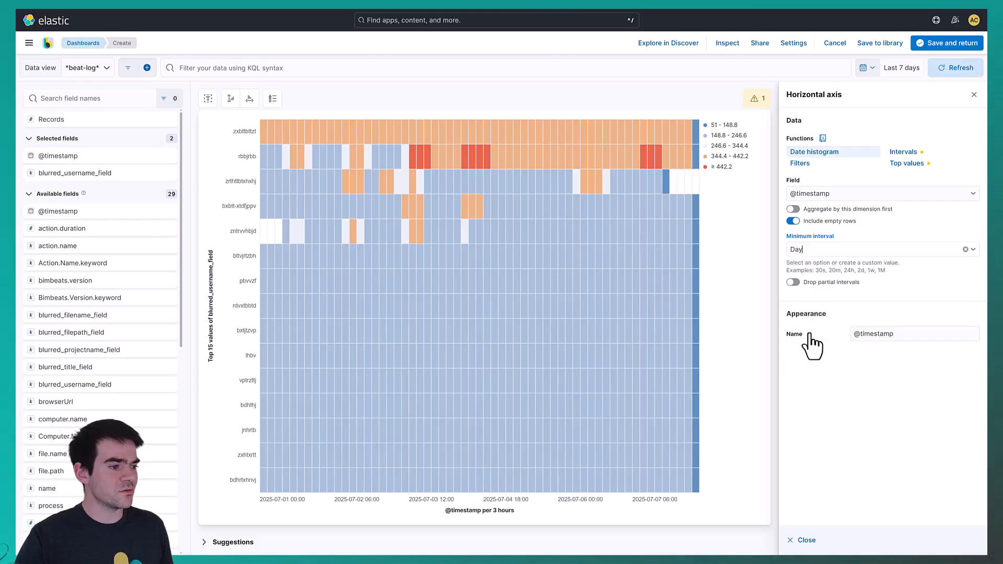
pyautogui.press('Escape')
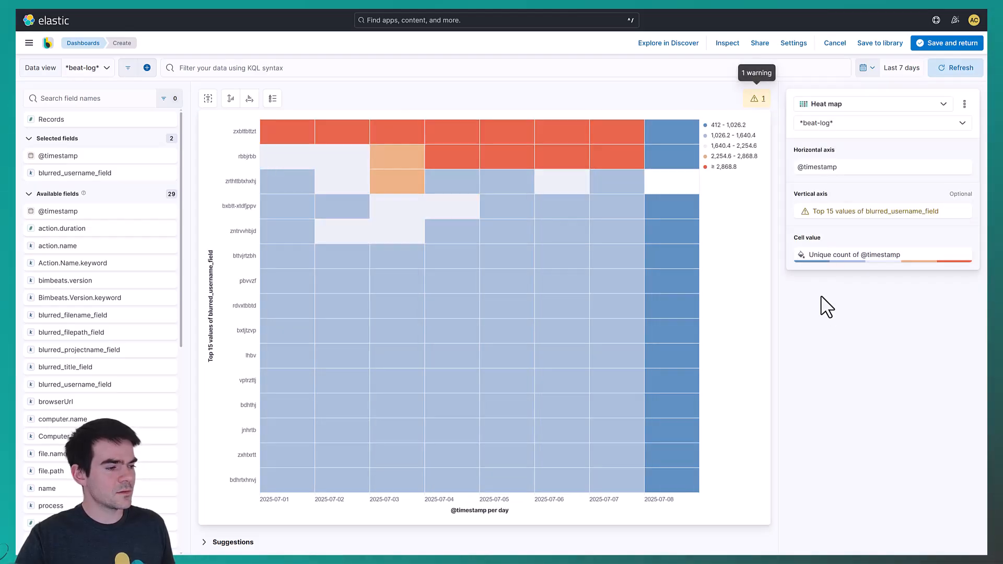
pyautogui.click(841, 253)
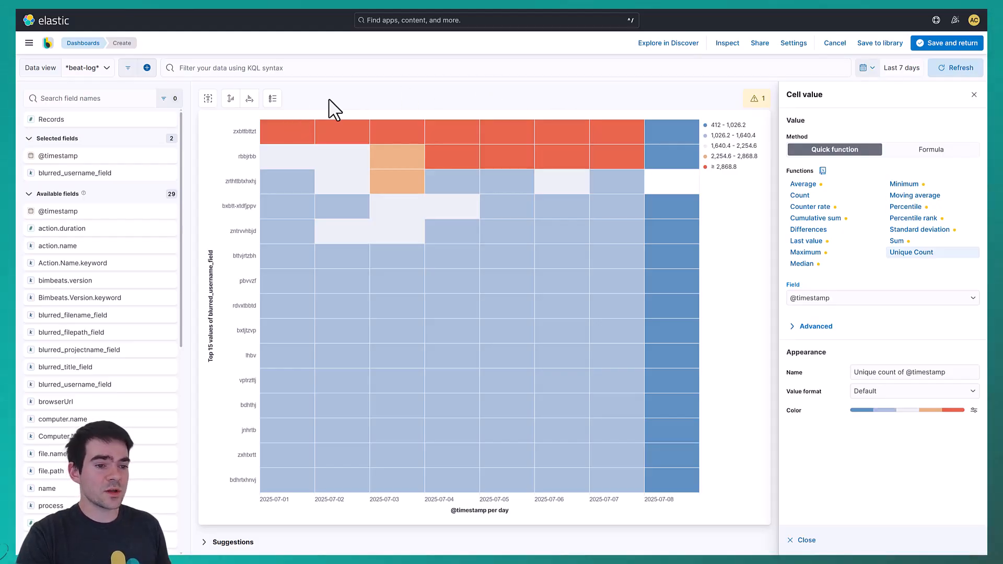
pyautogui.click(963, 151)
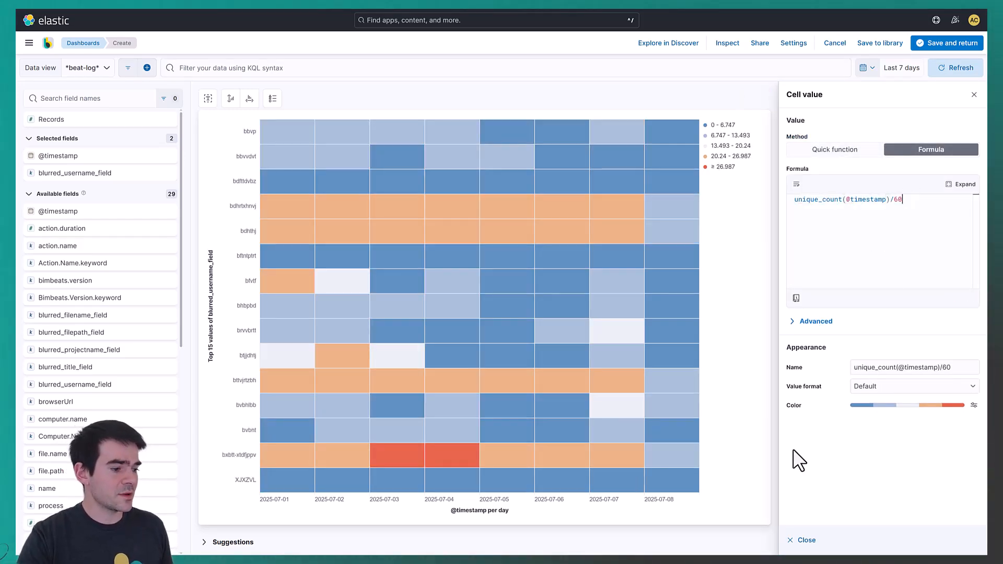
pyautogui.click(806, 541)
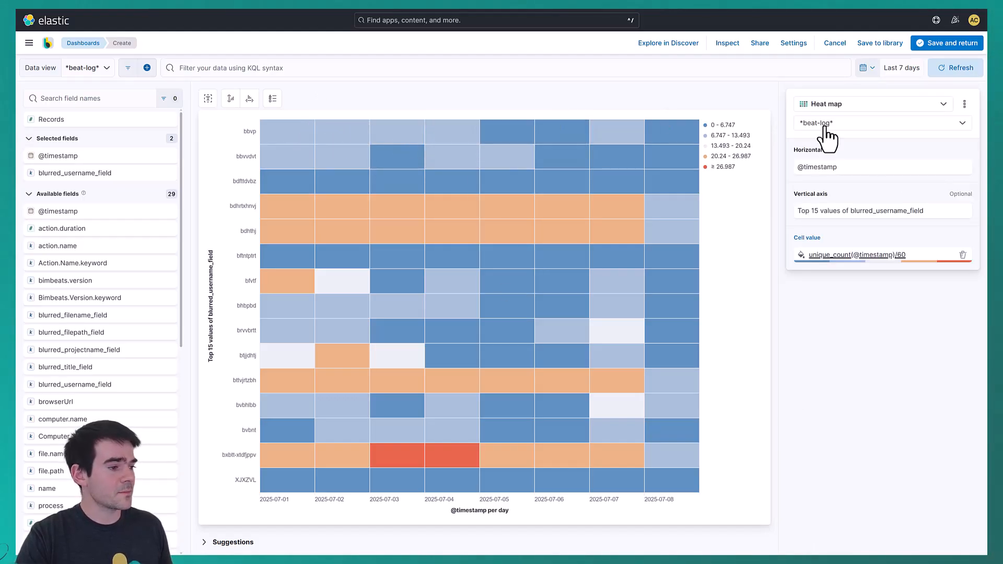
# - Switch the cell value's color ranges to the Number value type and delete the third, near-white range
pyautogui.click(894, 254)
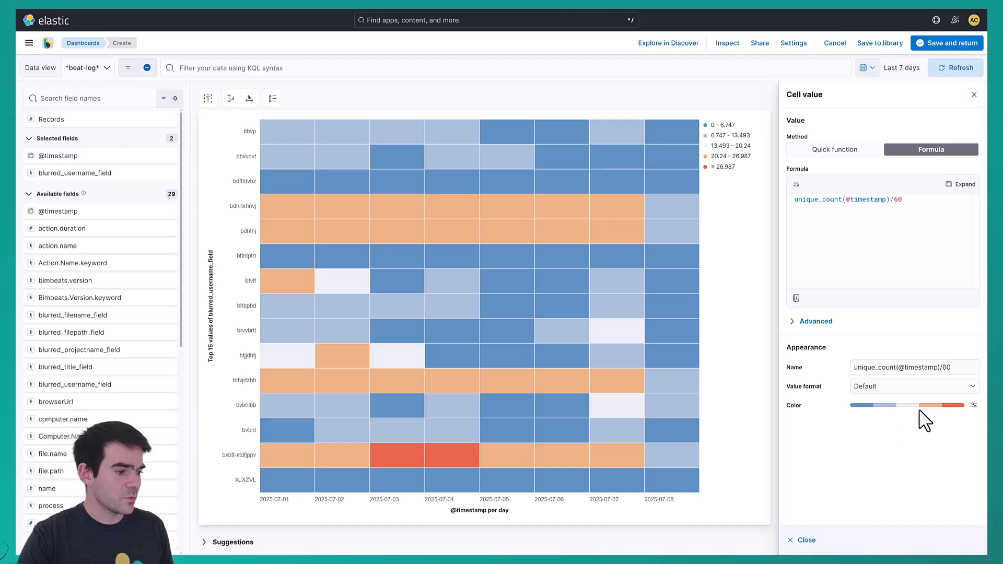
pyautogui.click(973, 406)
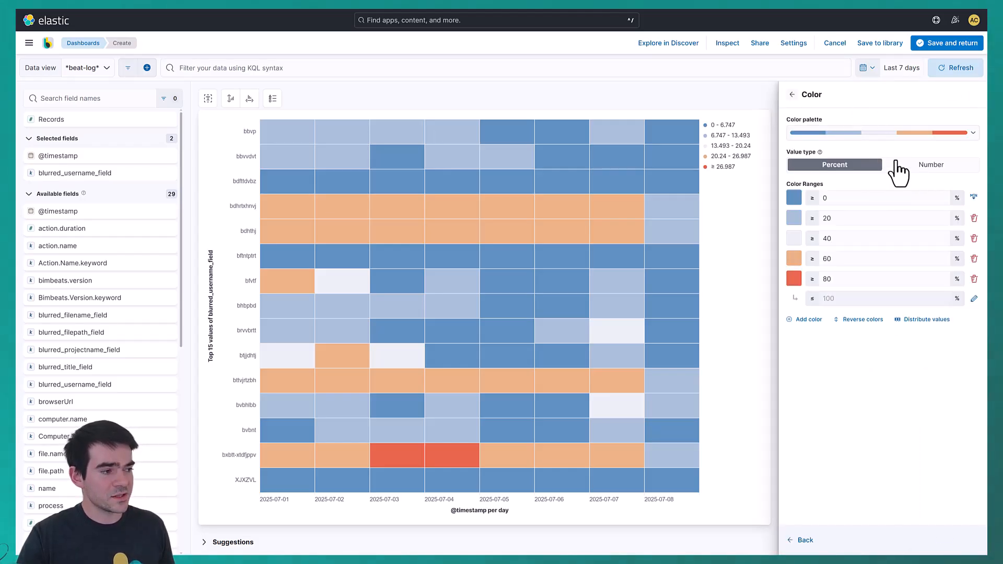
pyautogui.click(919, 166)
pyautogui.click(974, 238)
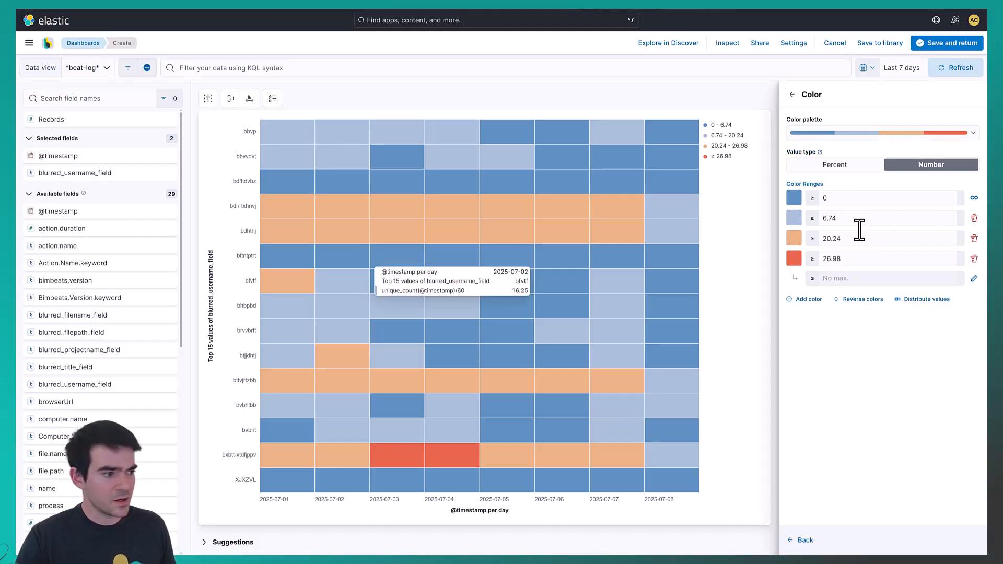
# - Recolor the lowest color range light grey and set its lower limit to 0.01
pyautogui.click(793, 199)
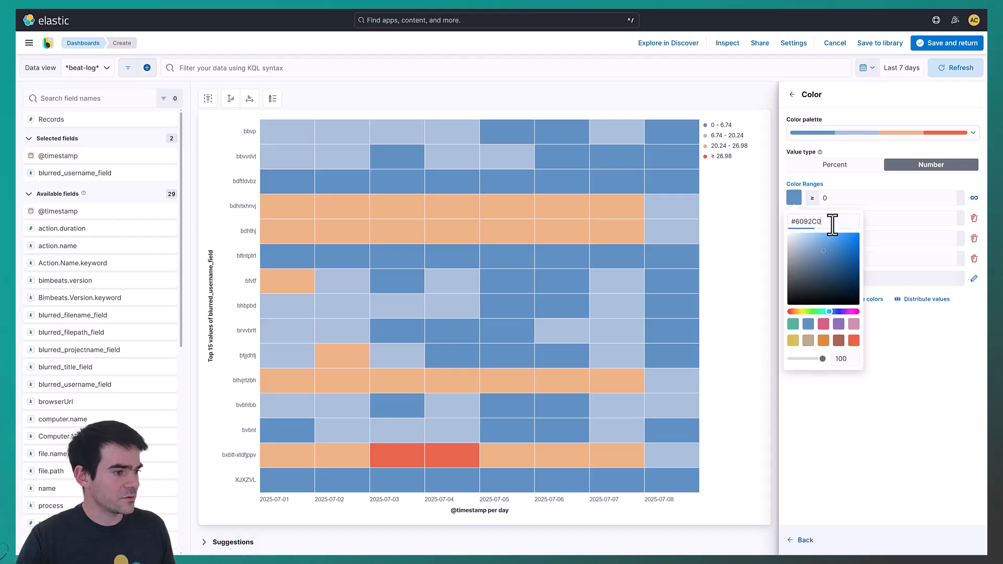
pyautogui.hotkey('ctrl', 'a')
pyautogui.hotkey('ctrl', 'v')
pyautogui.click(842, 203)
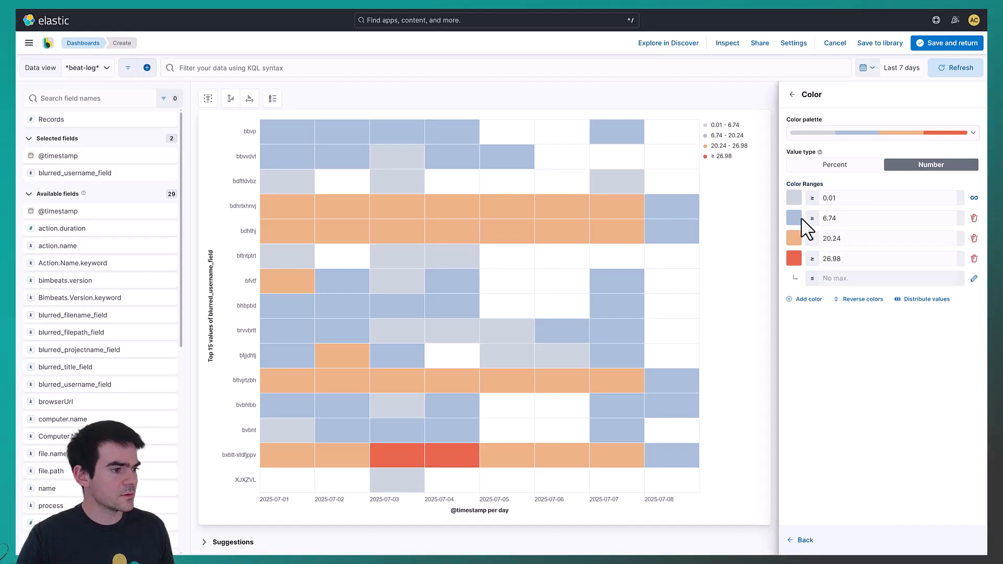
# - Recolor the second color range a medium grey-blue and set its lower limit to 2
pyautogui.click(799, 219)
pyautogui.moveTo(830, 240); pyautogui.dragTo(784, 242)
pyautogui.hotkey('ctrl', 'v')
pyautogui.click(846, 219)
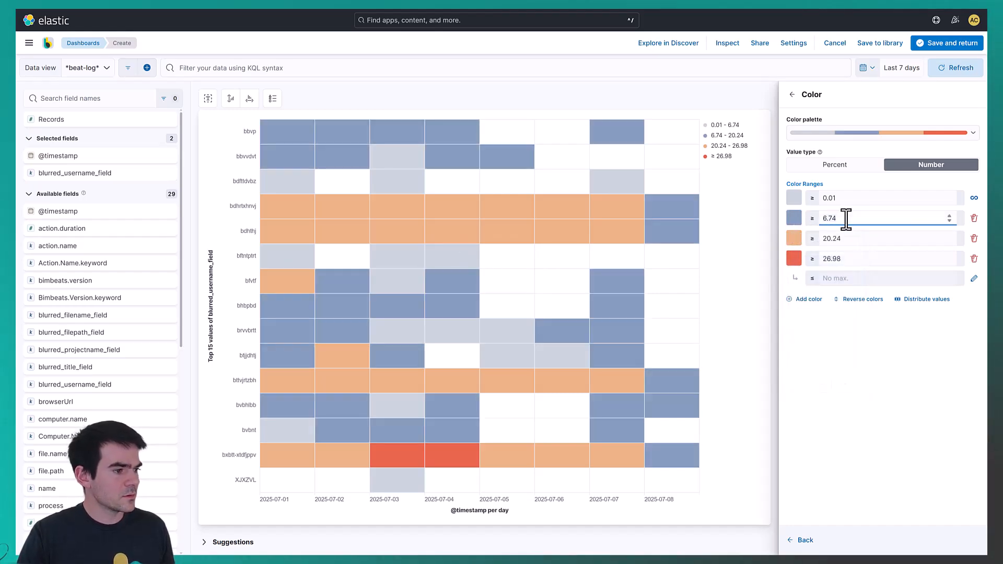
pyautogui.write('2')
pyautogui.click(843, 238)
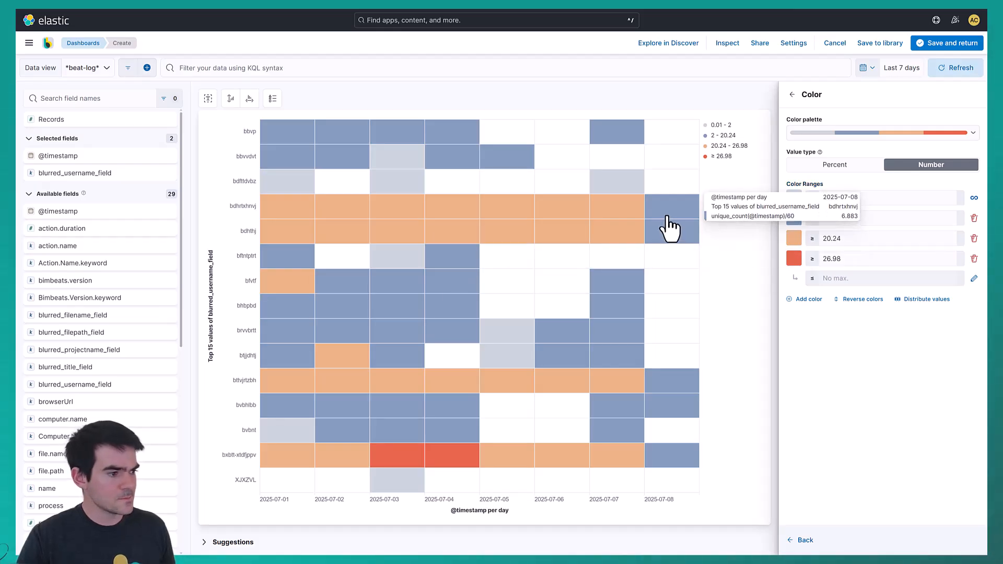
pyautogui.click(864, 235)
pyautogui.moveTo(857, 236); pyautogui.dragTo(810, 246)
pyautogui.write('42557')
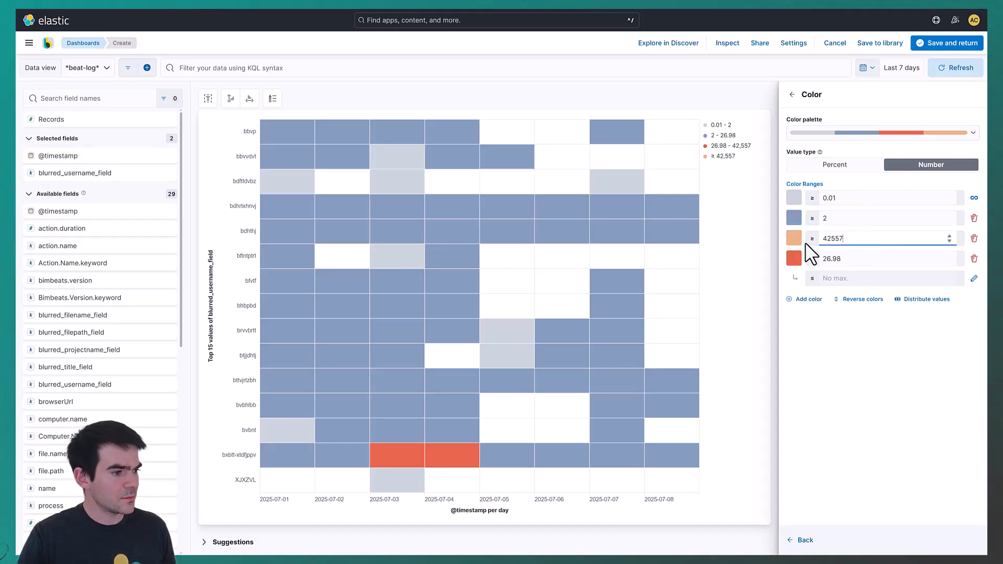
# - Set the third color range to #42557F with a lower limit of 4
pyautogui.click(795, 241)
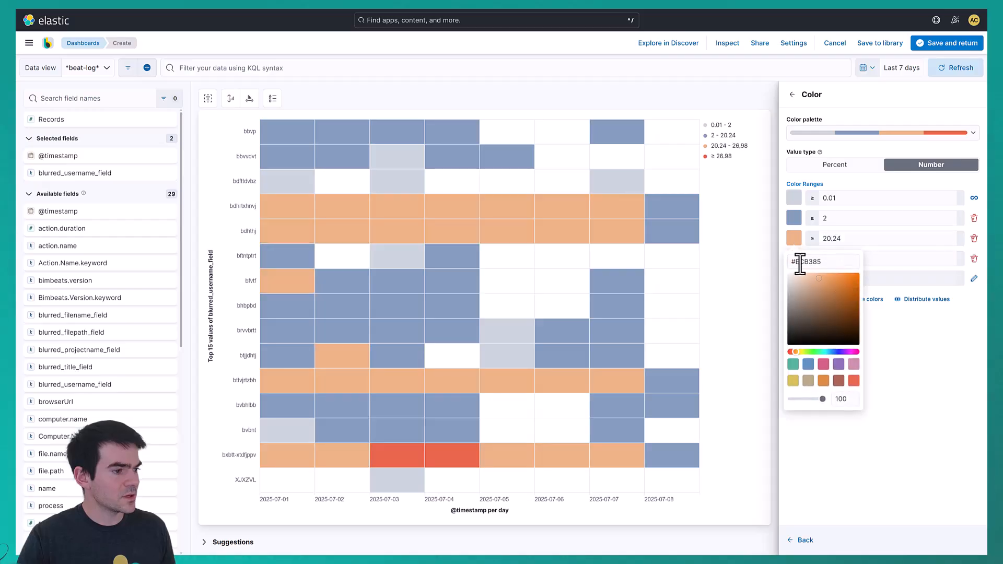
pyautogui.hotkey('ctrl', 'a')
pyautogui.hotkey('ctrl', 'v')
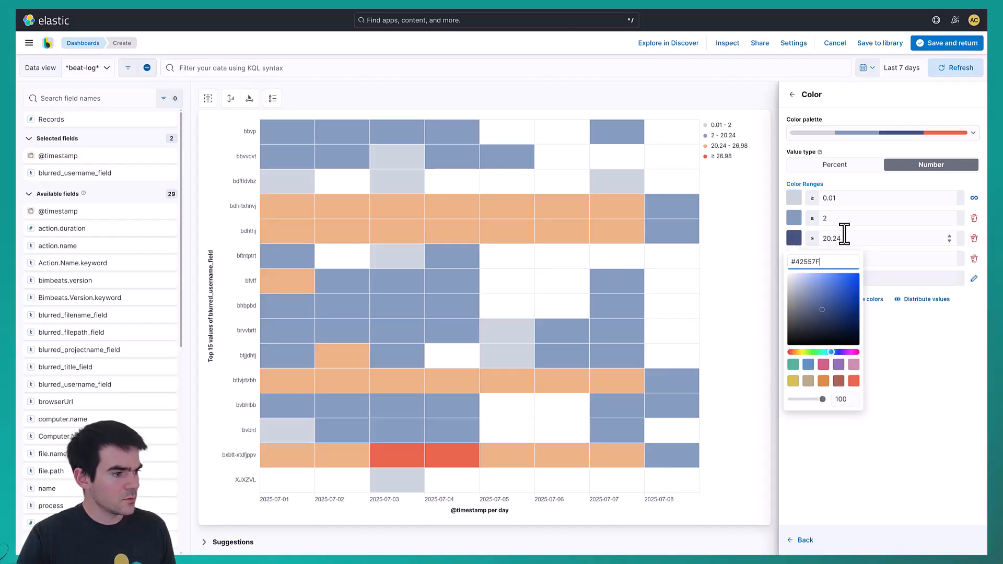
pyautogui.click(844, 235)
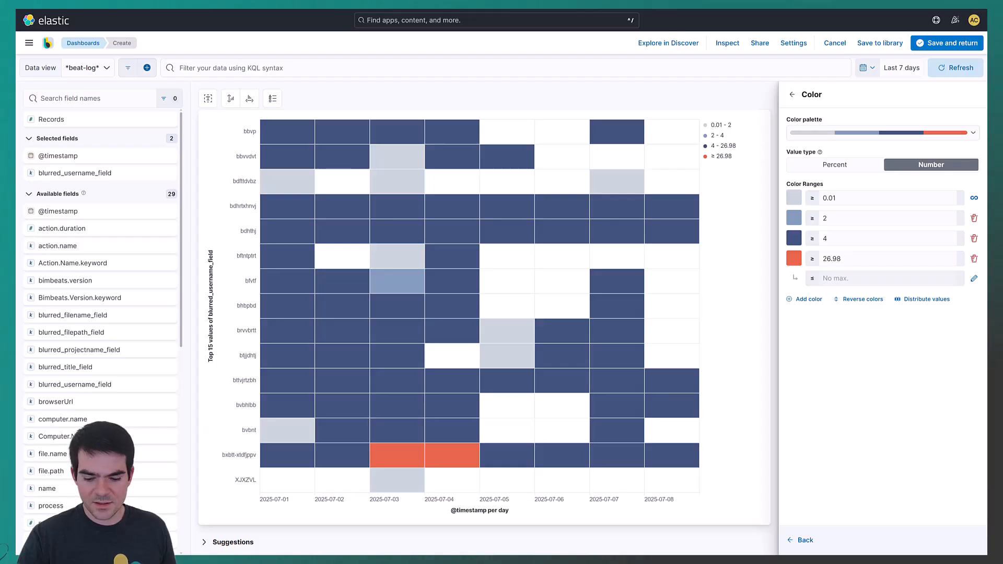
# - Set the highest color range to #A30100 with a lower limit of 8
pyautogui.click(793, 261)
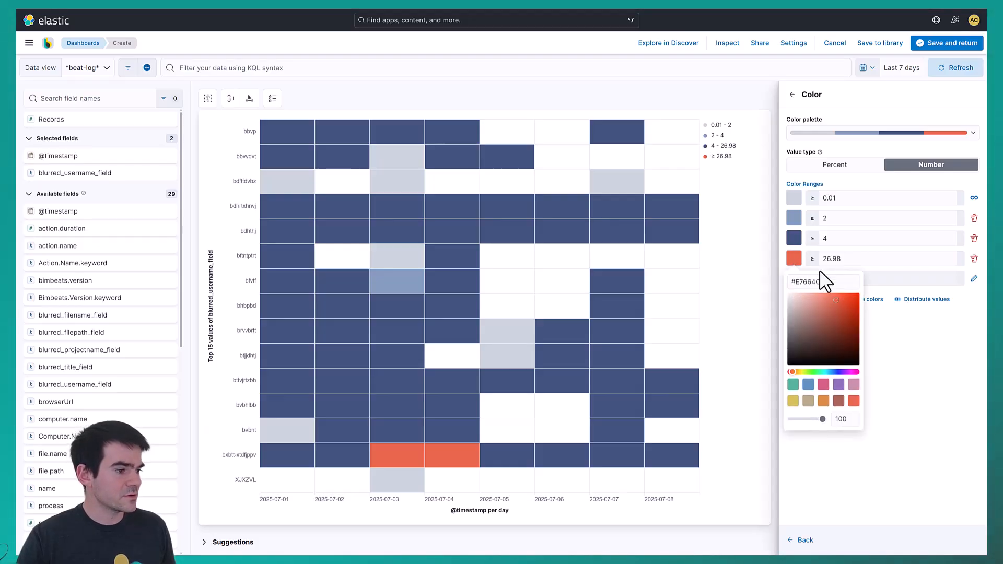
pyautogui.hotkey('ctrl', 'a')
pyautogui.write('#A30100')
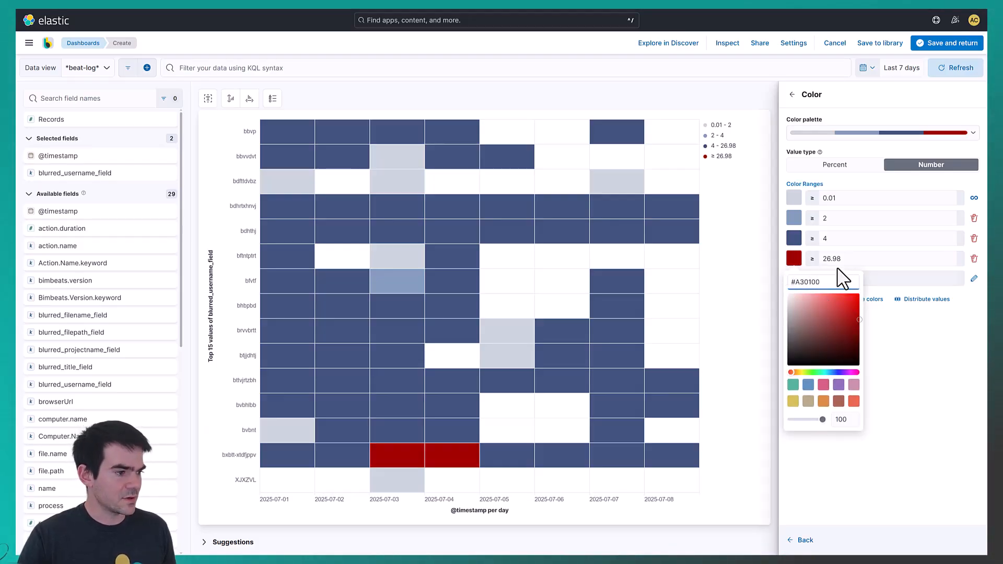
pyautogui.click(848, 259)
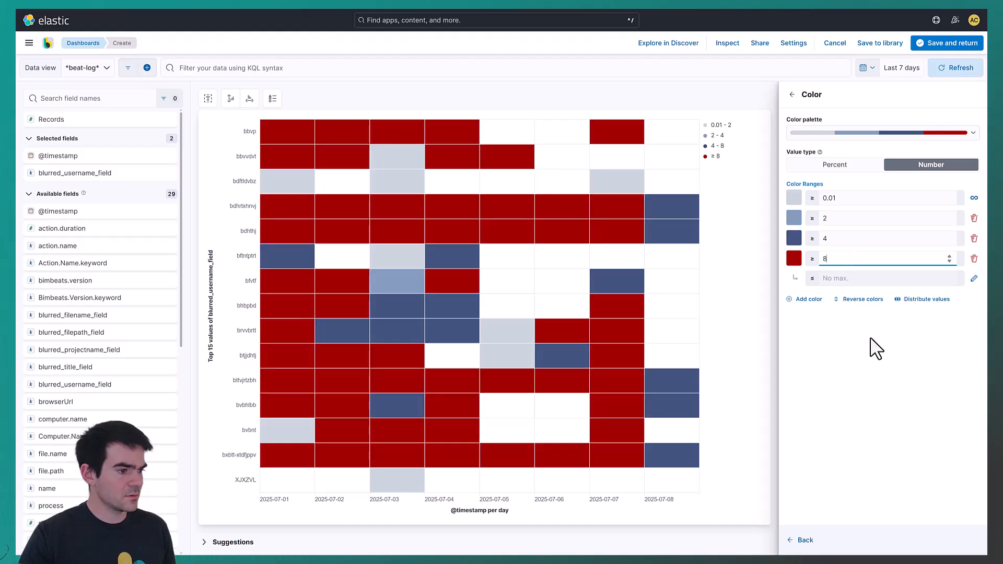
pyautogui.click(875, 345)
# - Leave the cell value's settings, then save the heat map and return to the dashboard
pyautogui.click(806, 541)
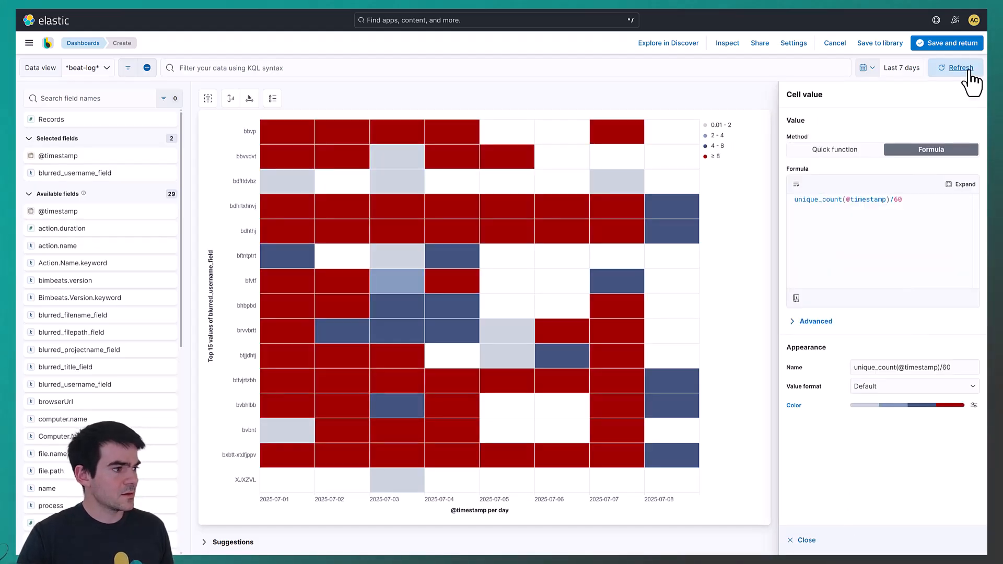
pyautogui.click(803, 541)
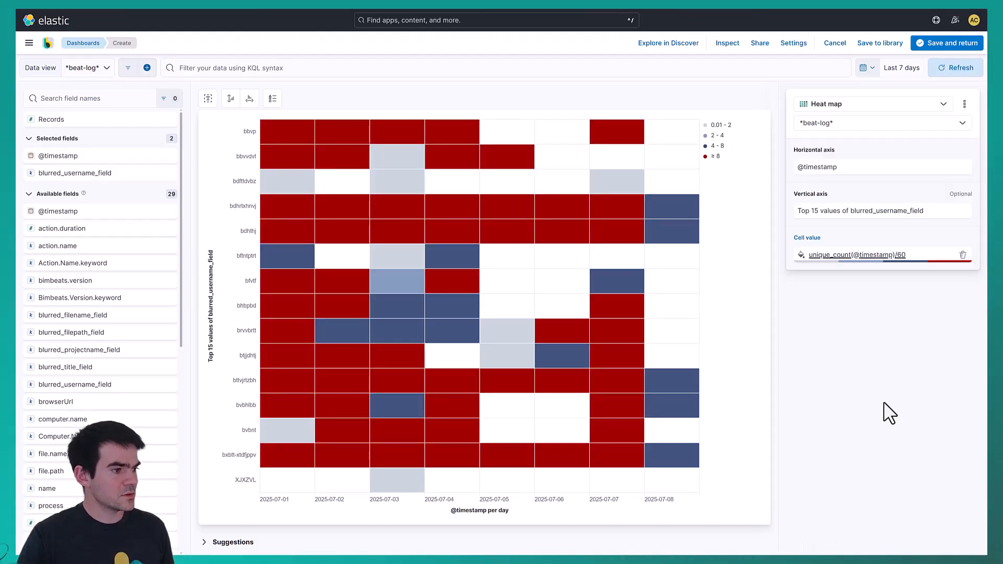
pyautogui.click(970, 43)
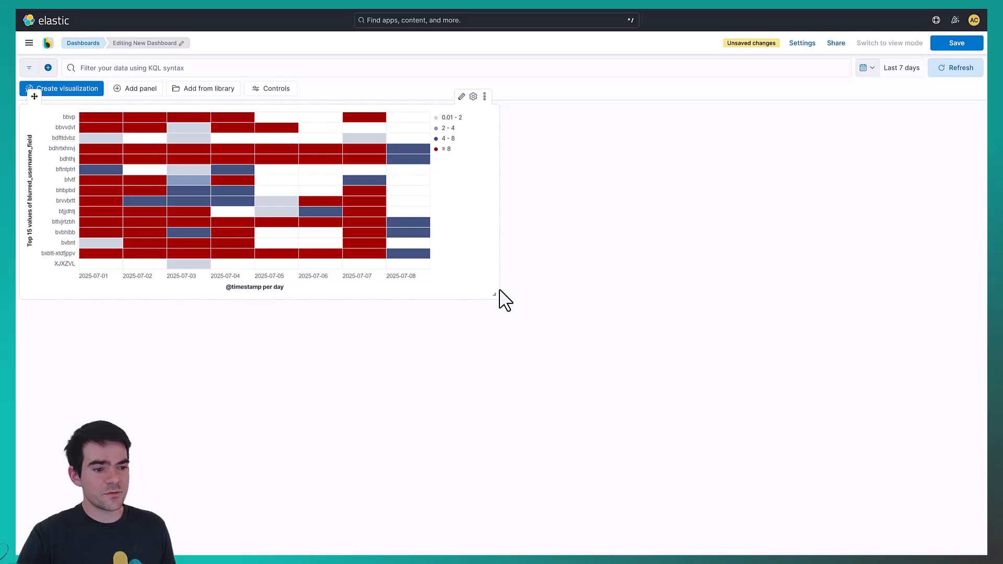
# - Make the heat map panel taller and filter the dashboard with the query process: "Revu"
pyautogui.moveTo(494, 301); pyautogui.dragTo(473, 417)
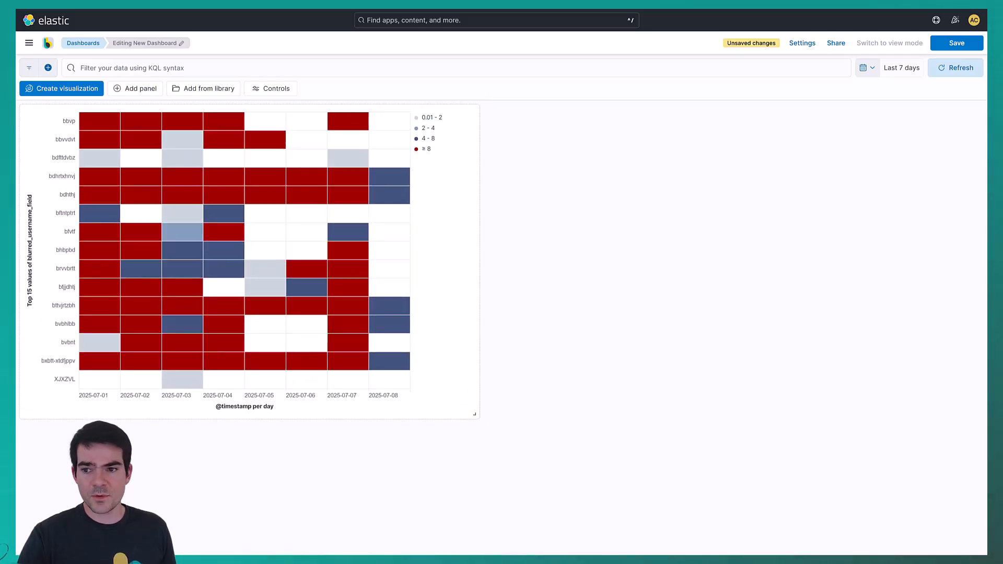
pyautogui.click(162, 68)
pyautogui.write('process')
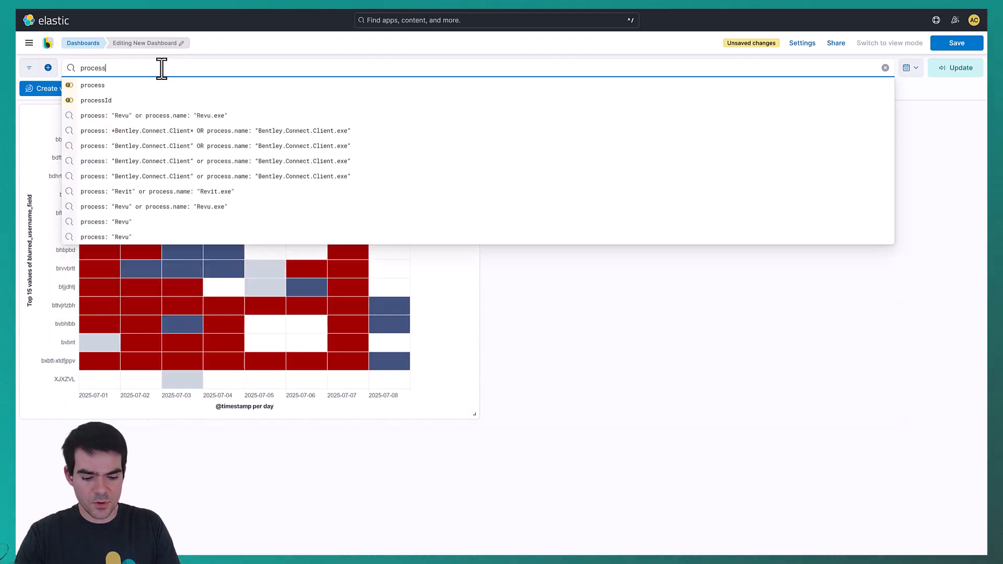
pyautogui.write(': "Re')
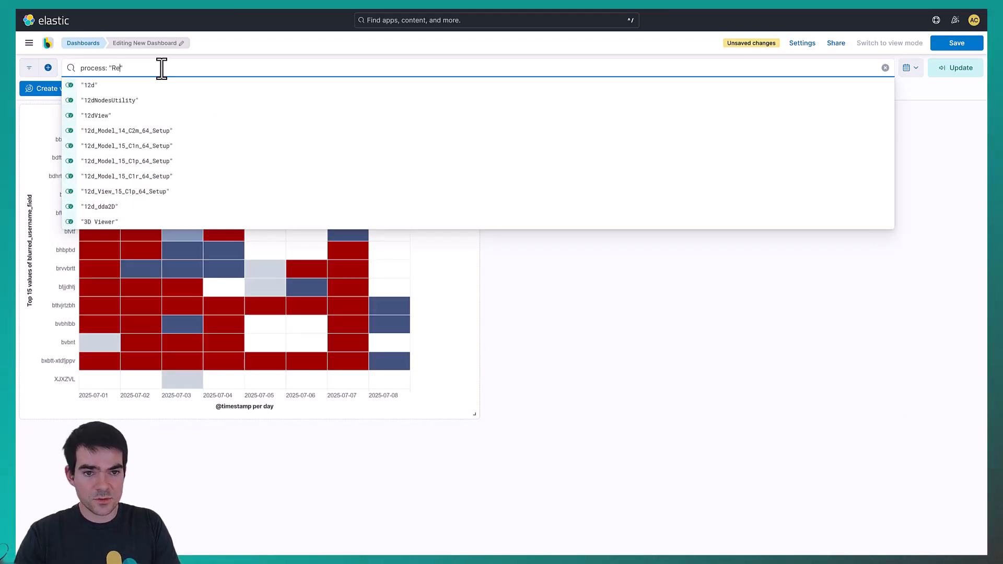
pyautogui.write('vu')
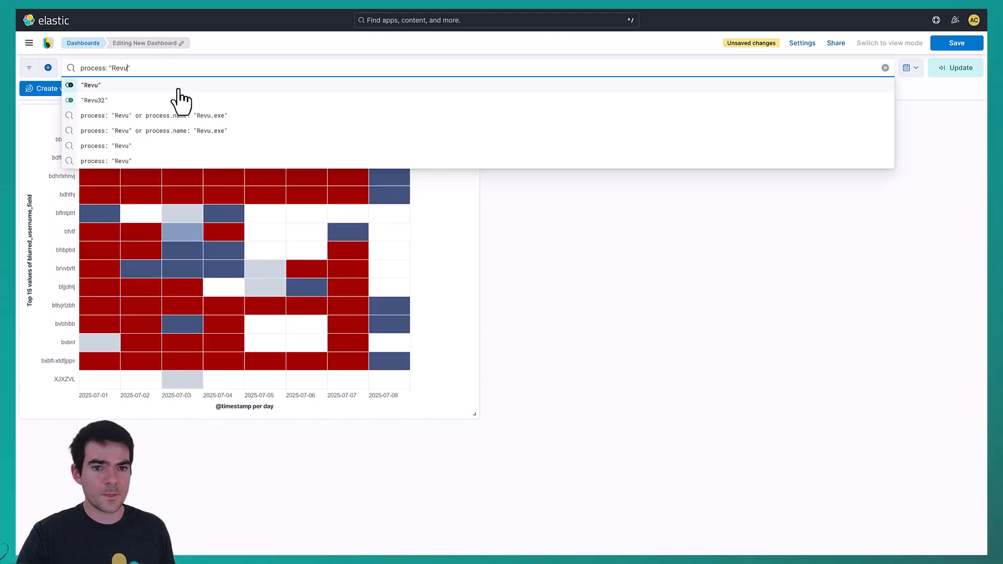
pyautogui.click(179, 89)
pyautogui.click(961, 71)
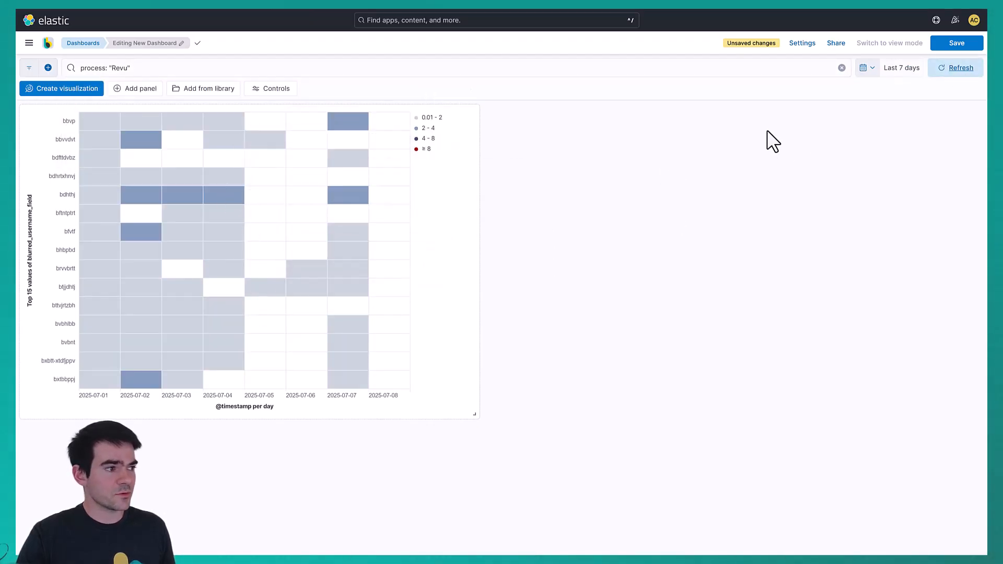
# - Set the dashboard's time range to the last 15 days and duplicate the heat map panel
pyautogui.click(868, 68)
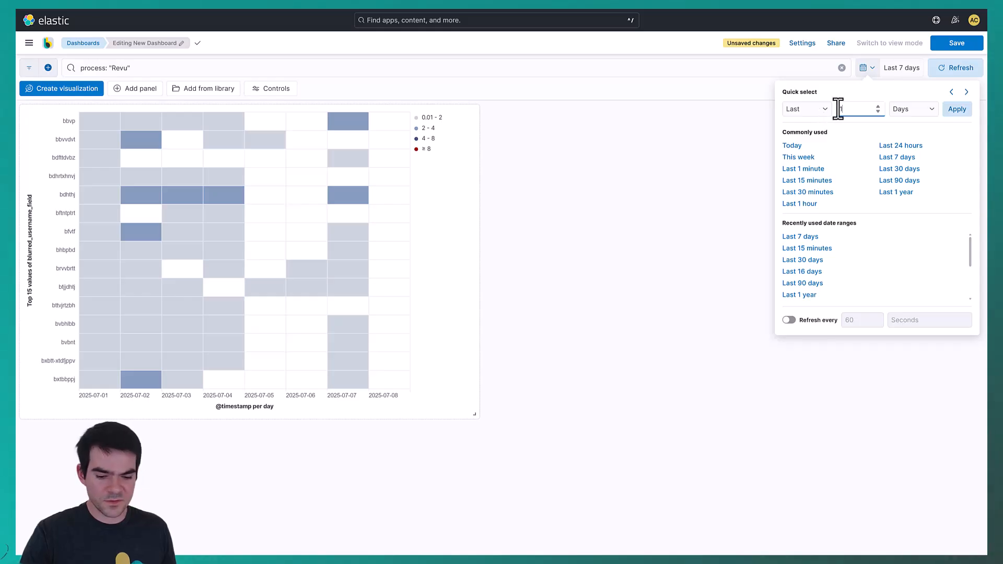
pyautogui.click(962, 110)
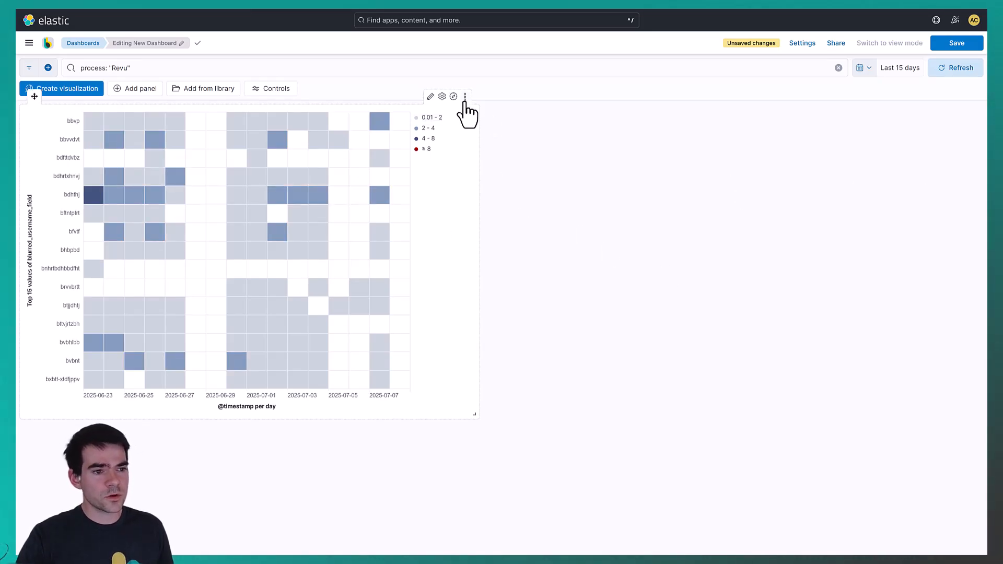
pyautogui.click(464, 102)
pyautogui.click(418, 156)
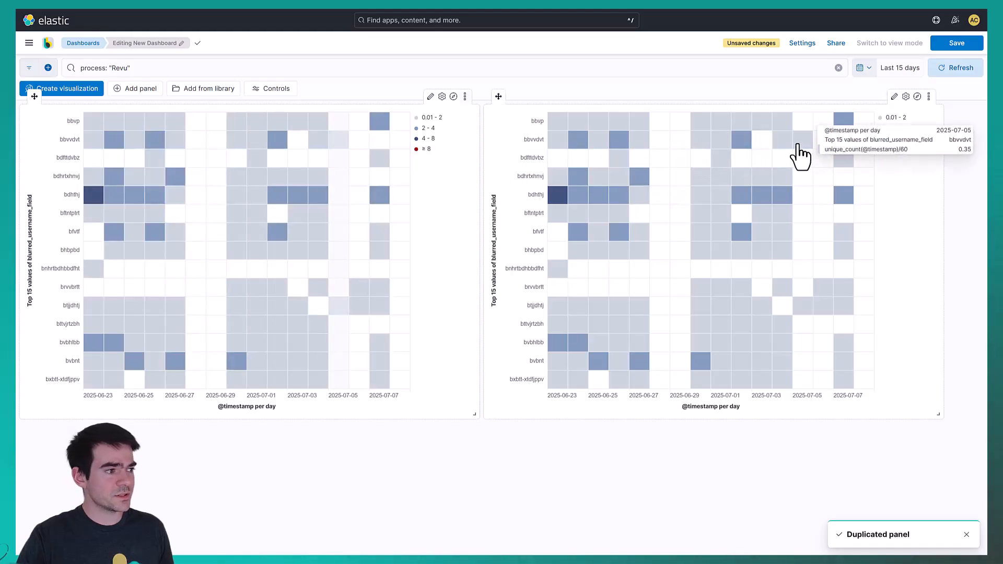
# - Open the duplicated heat map for editing and switch its data view to *metricbeat*
pyautogui.click(894, 97)
pyautogui.click(959, 71)
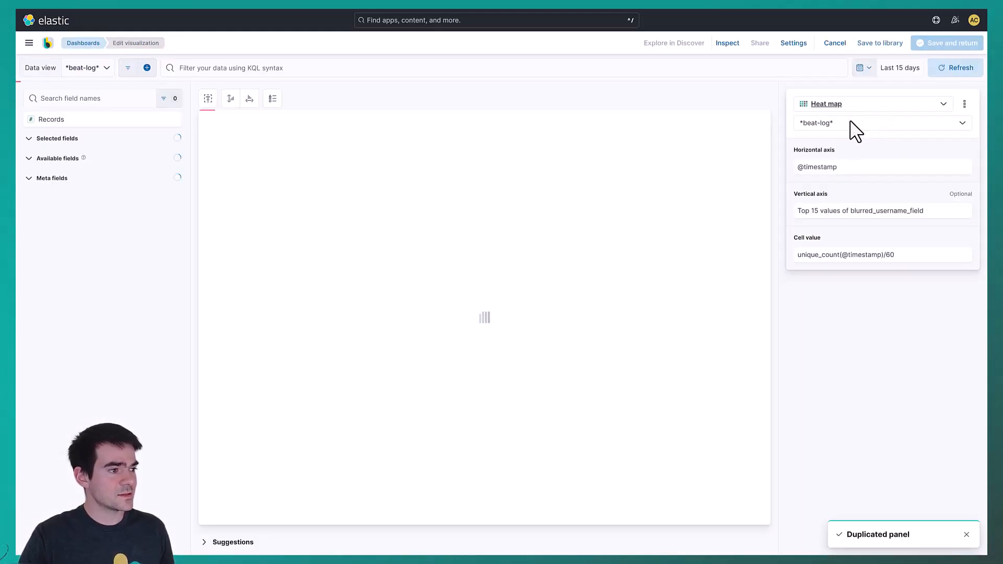
pyautogui.click(863, 126)
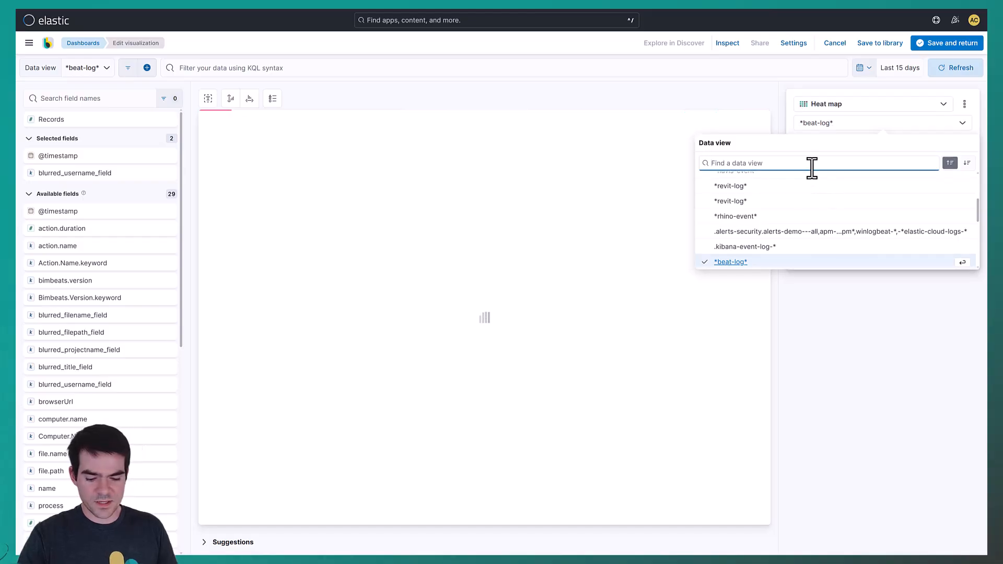
pyautogui.write('metr')
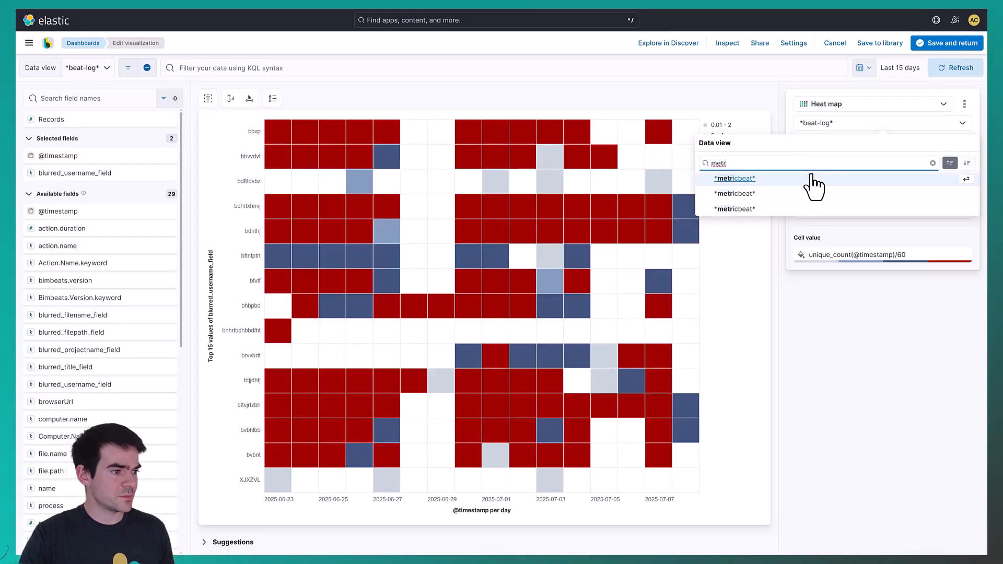
pyautogui.click(812, 178)
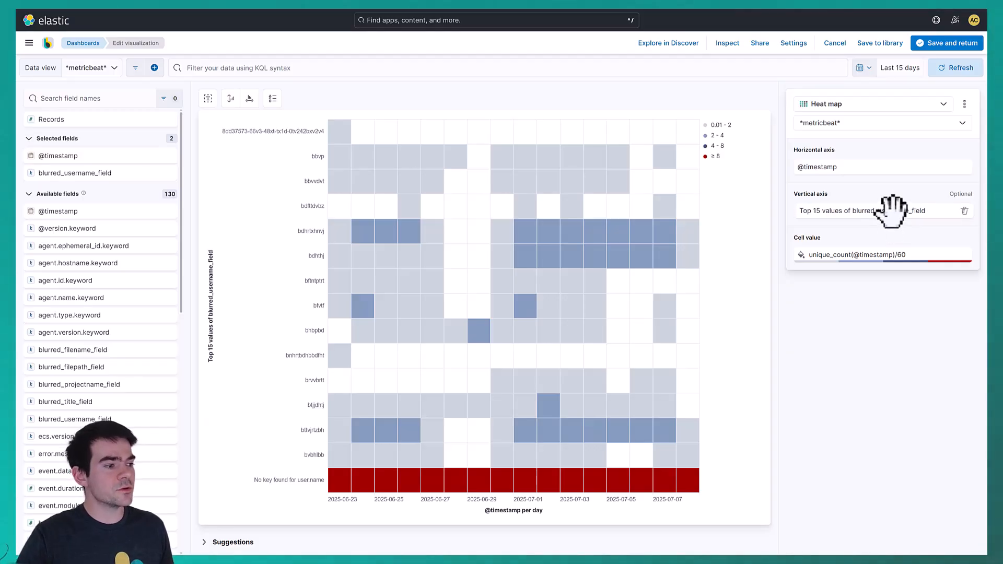
pyautogui.click(870, 254)
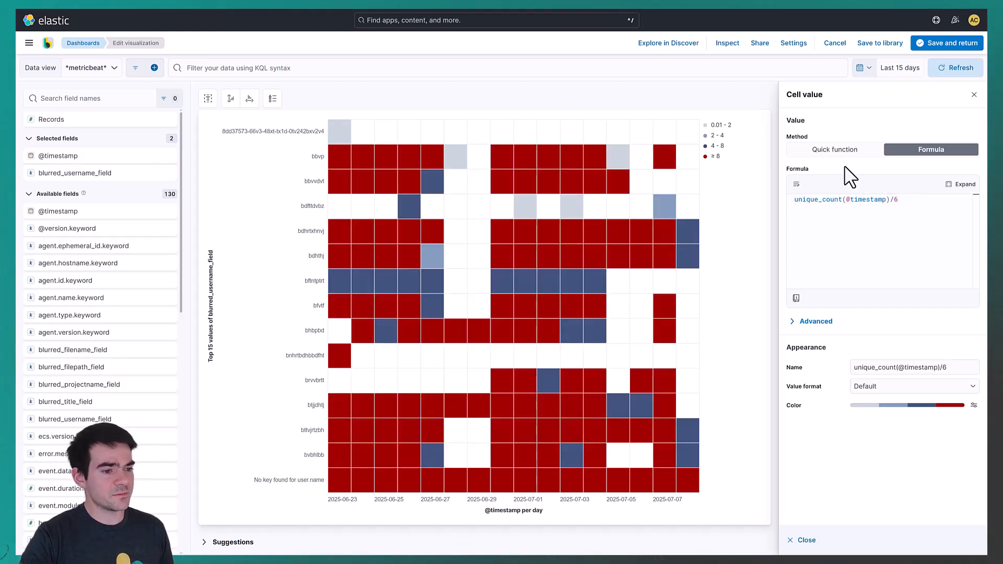
pyautogui.click(805, 540)
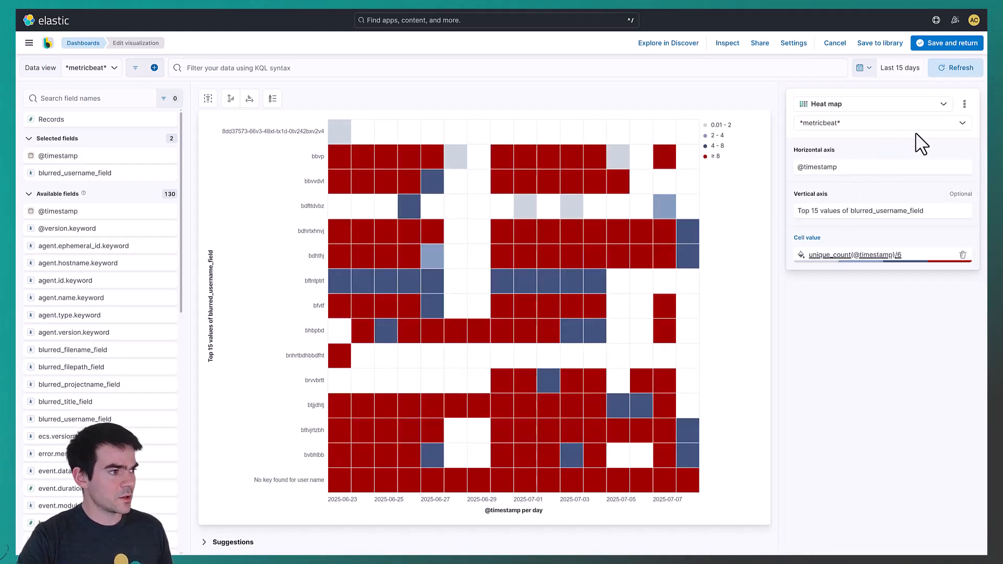
pyautogui.click(955, 44)
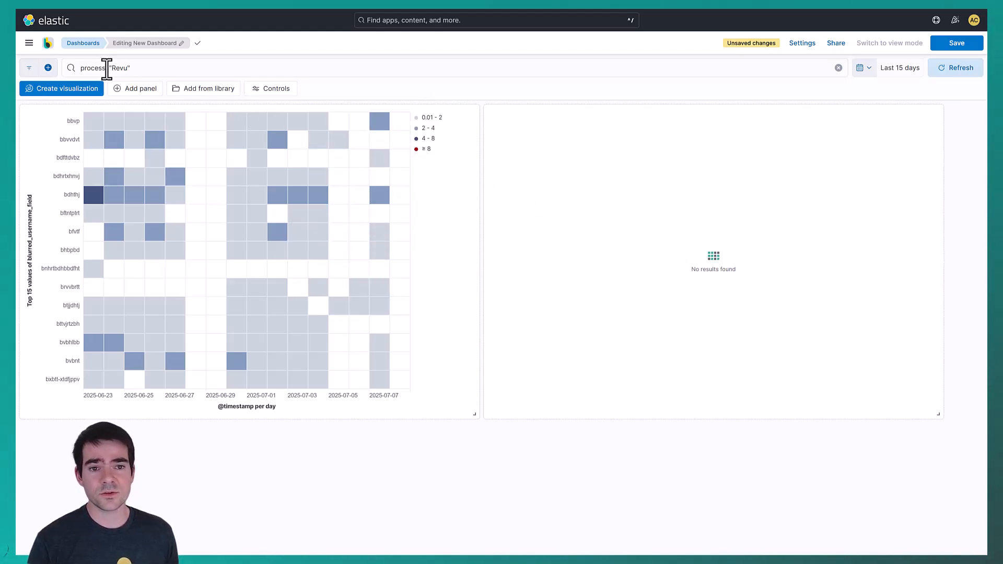
# - Extend the dashboard query to process: "Revu" OR process.name: "Revu.exe" and apply it
pyautogui.click(146, 68)
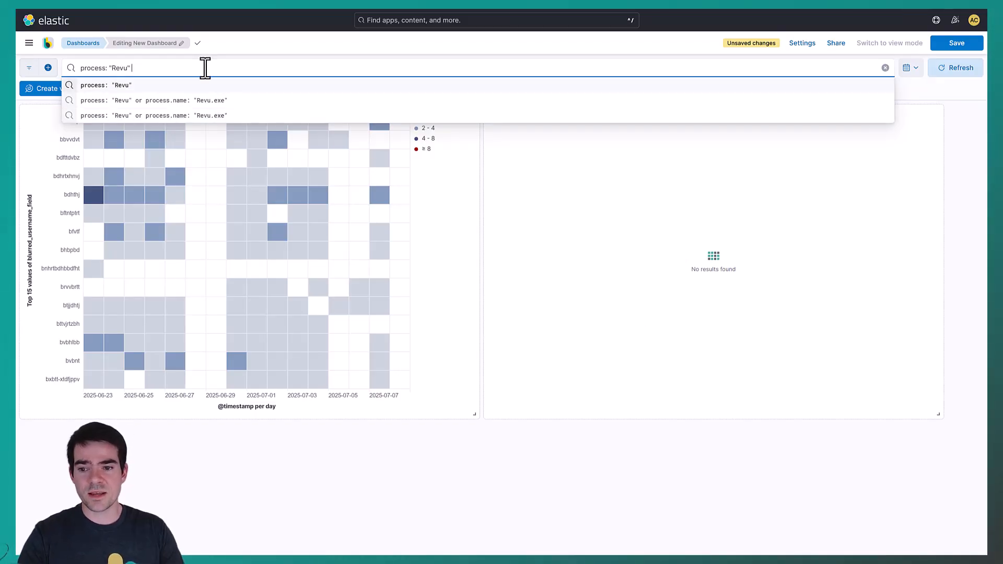
pyautogui.write('OR')
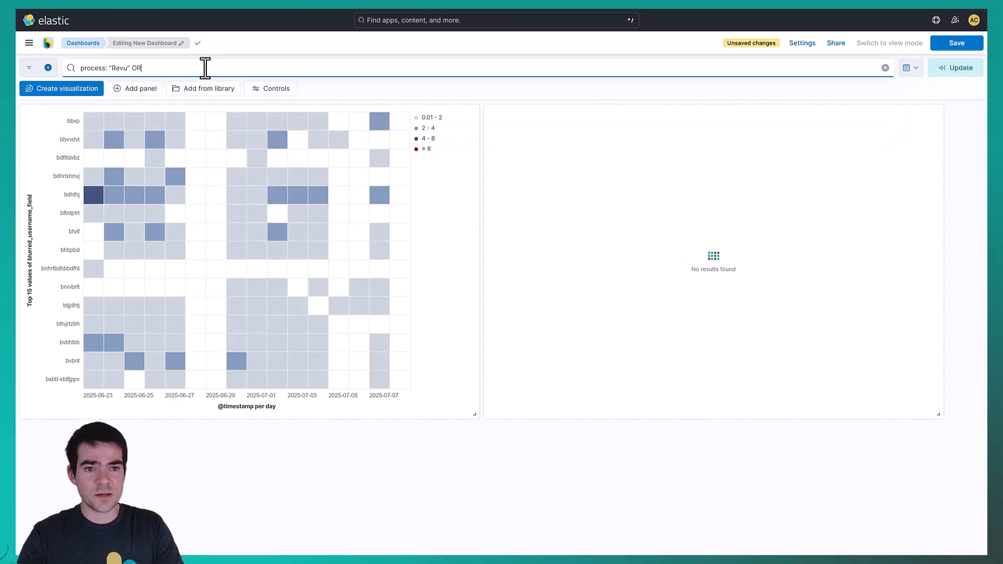
pyautogui.write(' process.name: ')
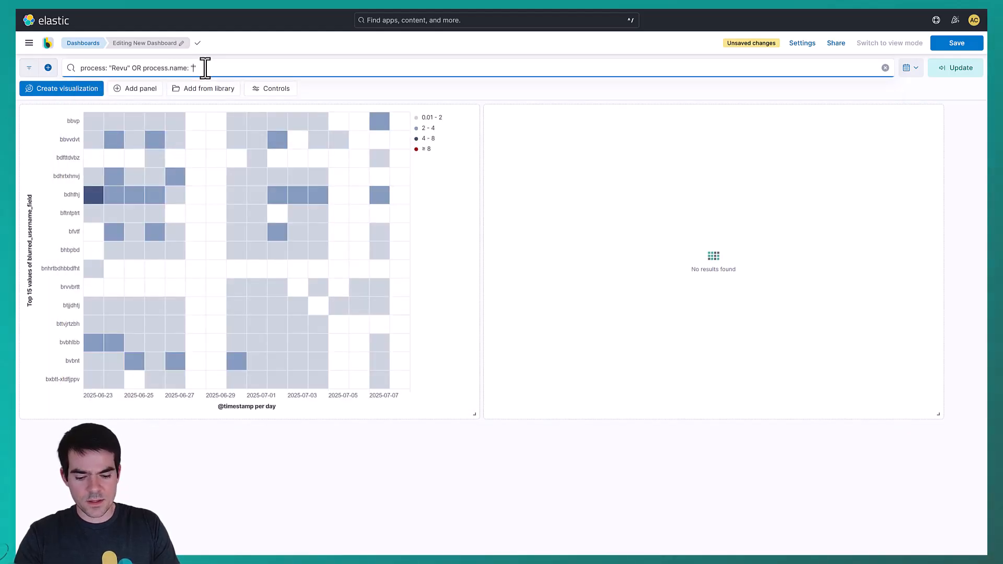
pyautogui.write('"Revu.exe')
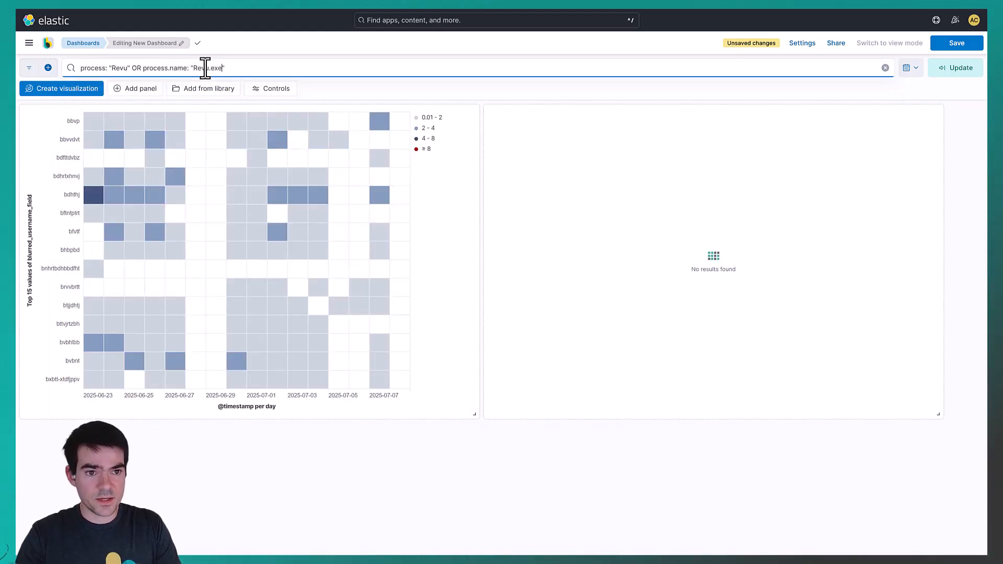
pyautogui.press('Return')
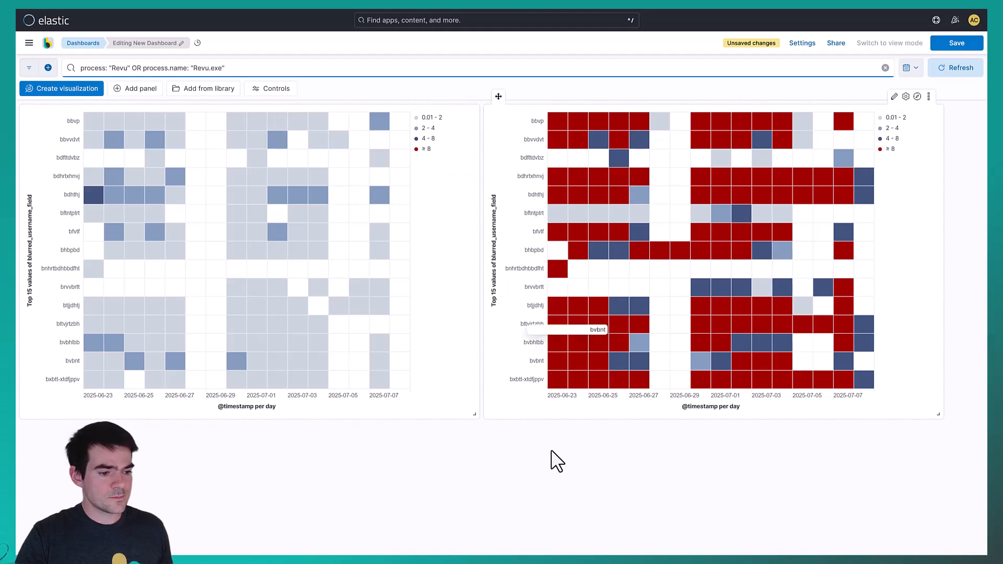
pyautogui.click(533, 475)
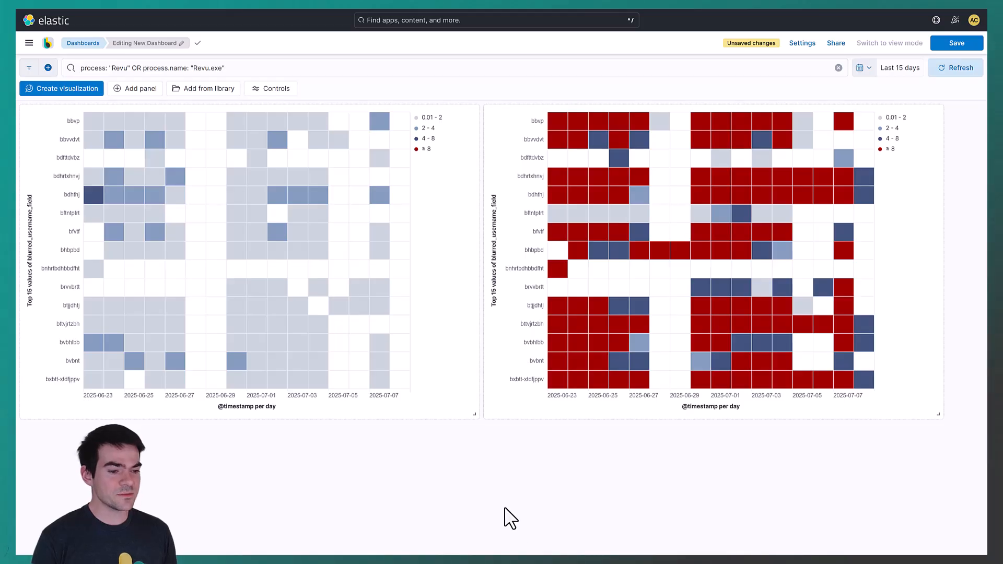
# - Change the dashboard query to process: "Revit" OR process.name: "Revit.exe" and update the results
pyautogui.click(219, 68)
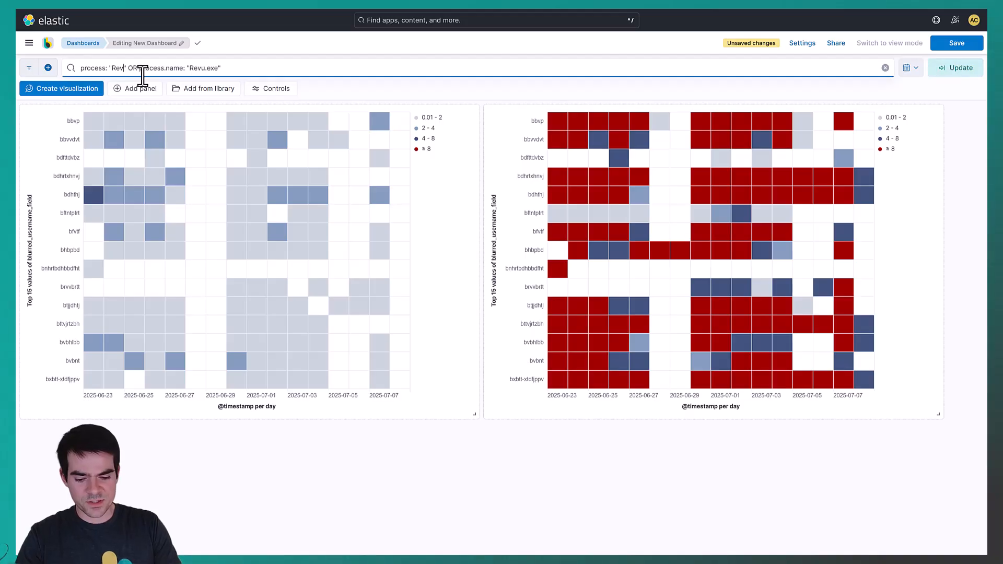
pyautogui.write('it')
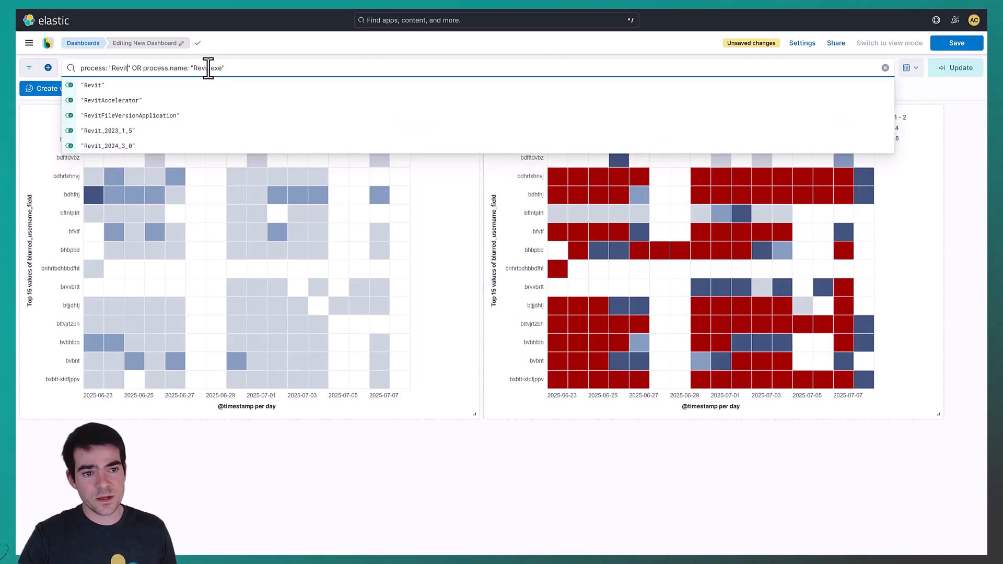
pyautogui.press('Escape')
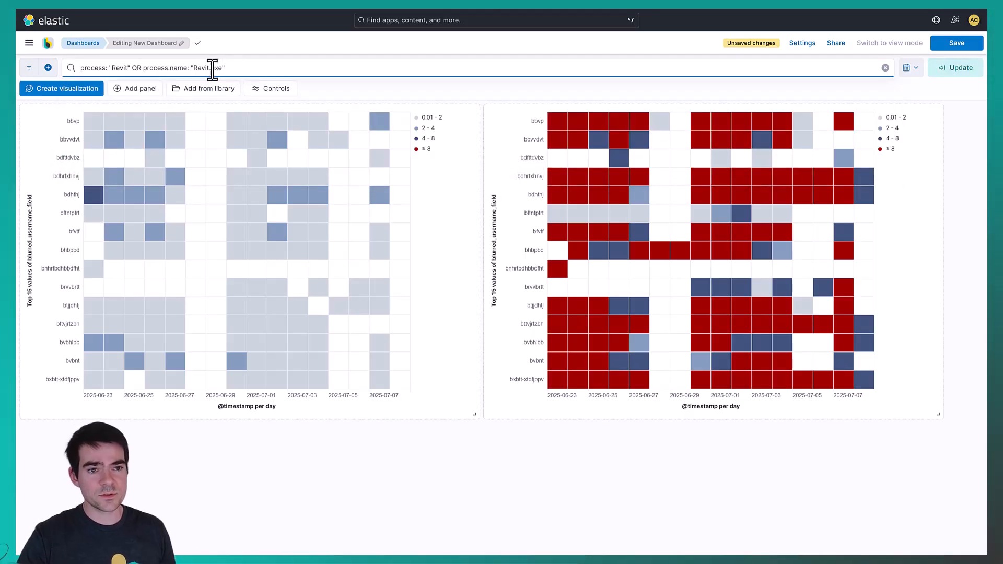
pyautogui.click(962, 72)
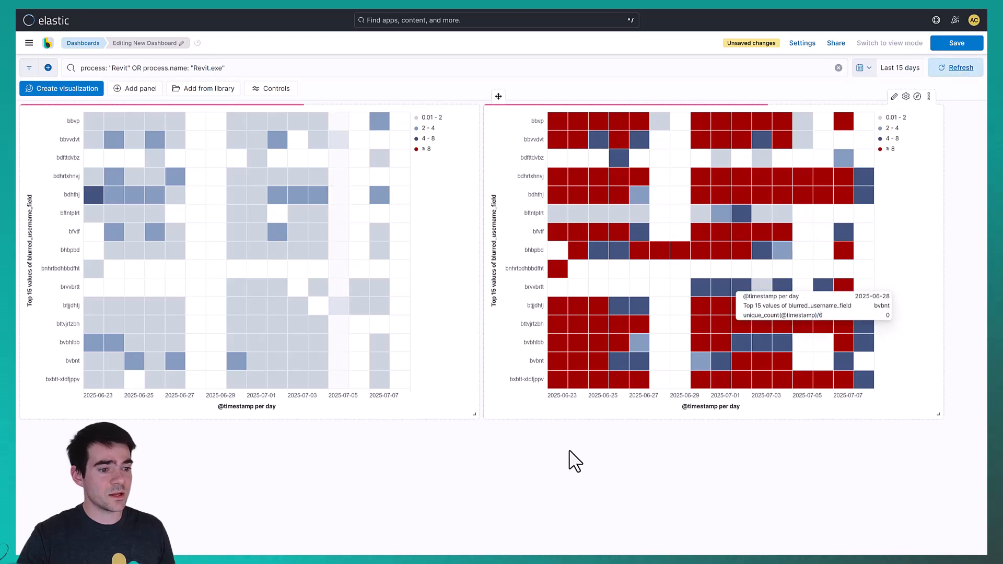